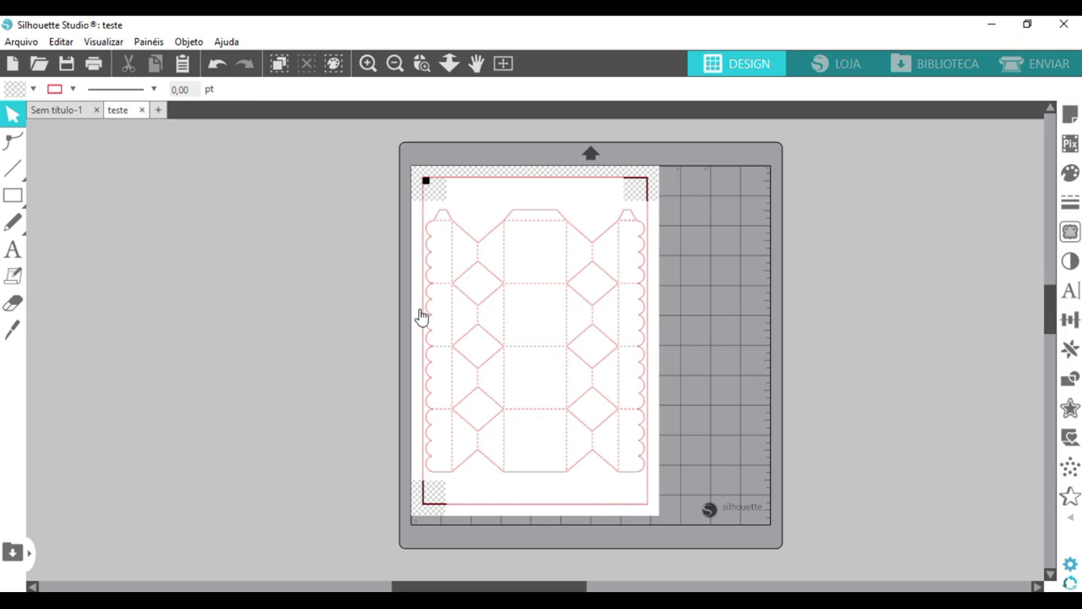
Scale the whole box template down proportionally to about 17.63 × 21.16 cm within the registration marks
left_click(541, 293)
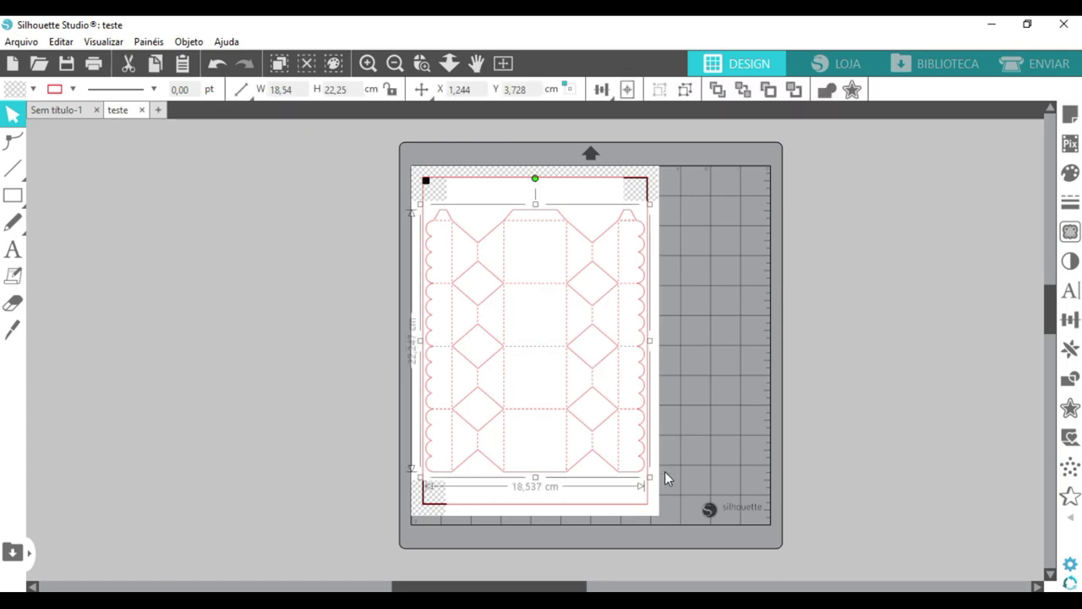
left_click_drag(652, 480, 646, 476)
left_click(694, 444)
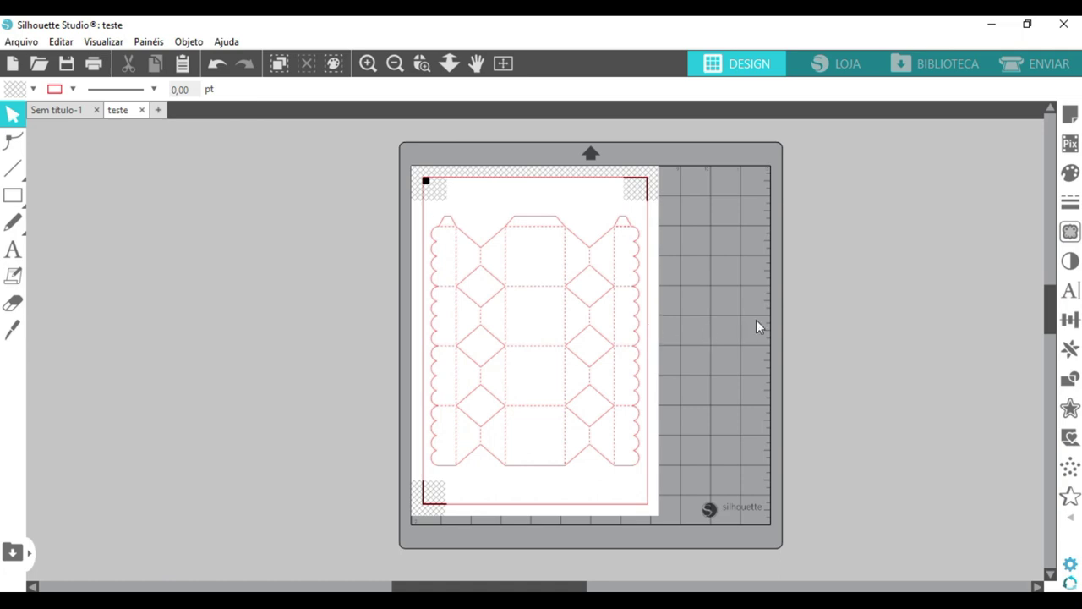
Ungroup the box template, then test-move its scalloped outer outline and undo the move
left_click(637, 294)
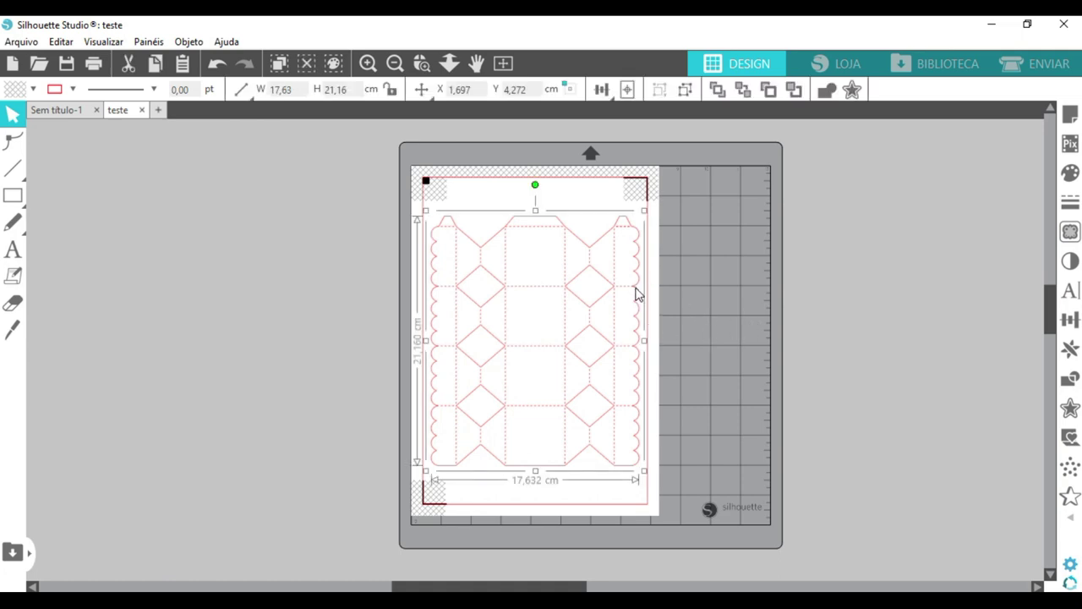
left_click(188, 42)
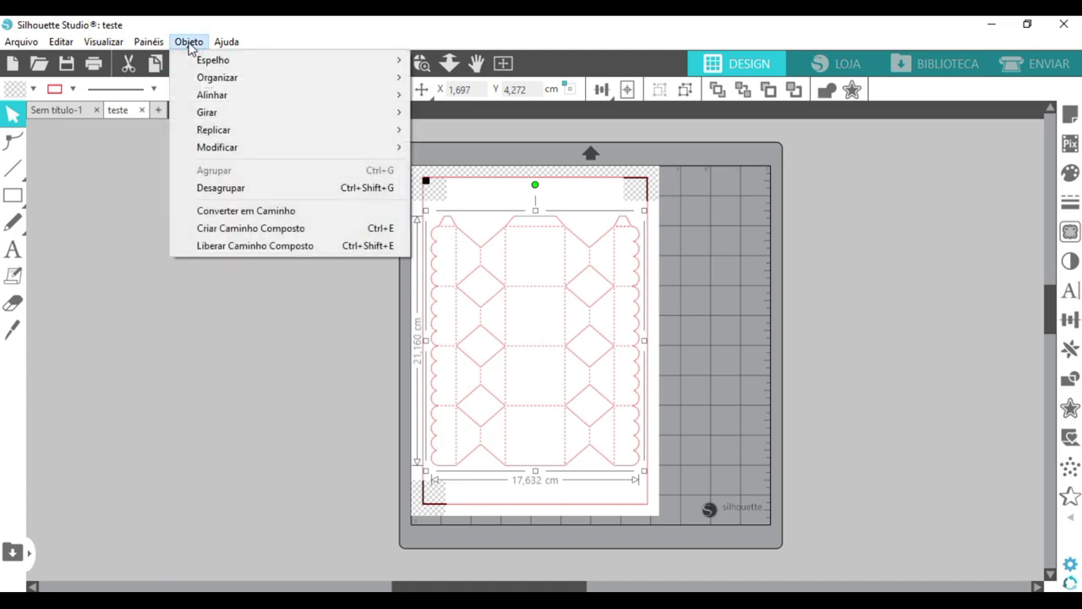
left_click(227, 187)
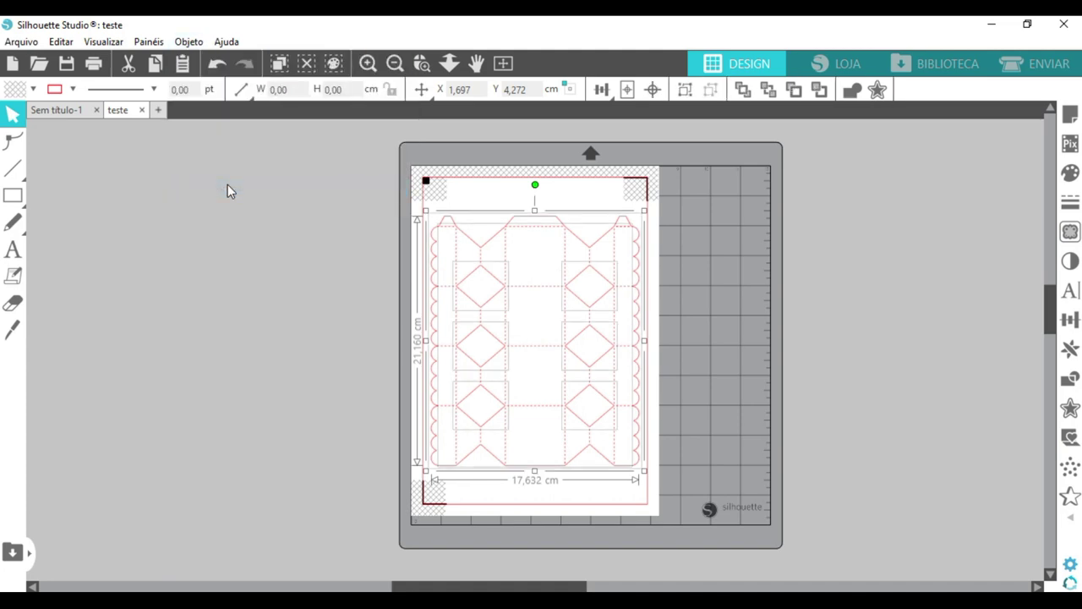
left_click(259, 196)
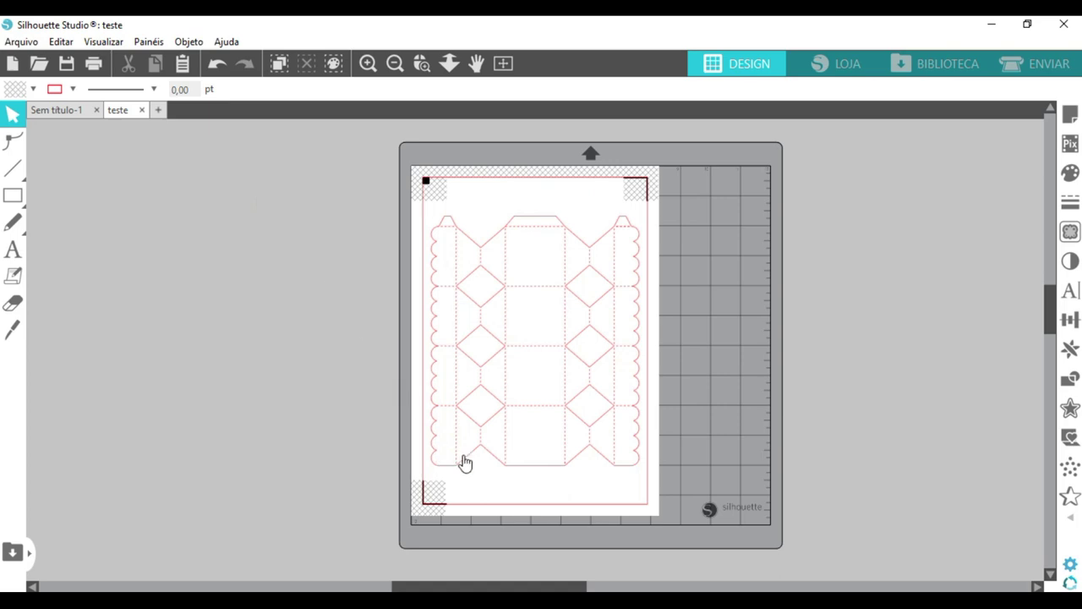
left_click_drag(466, 466, 455, 531)
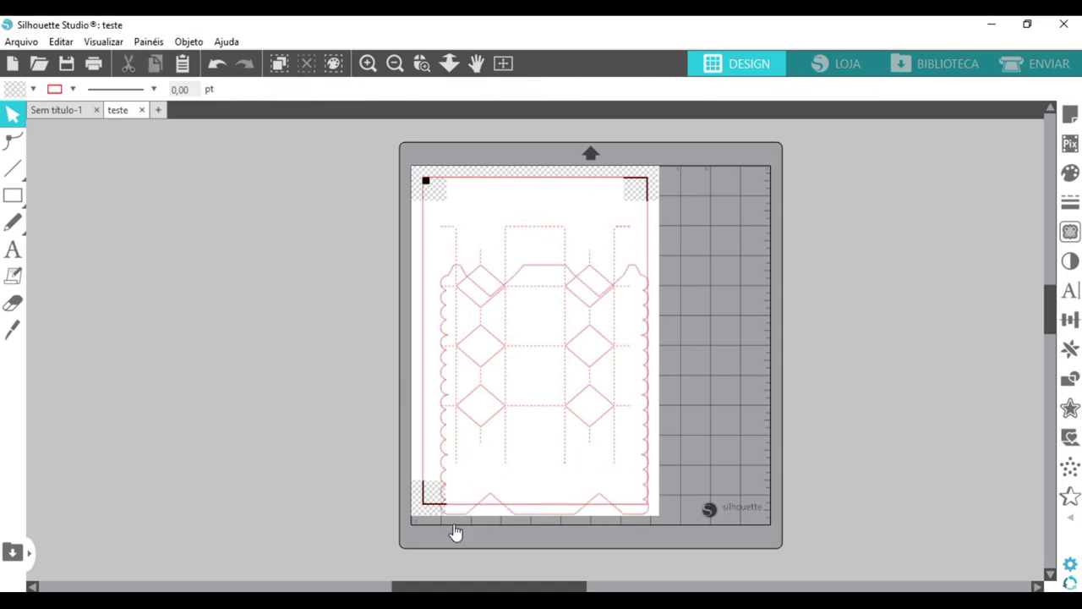
key("ctrl+z")
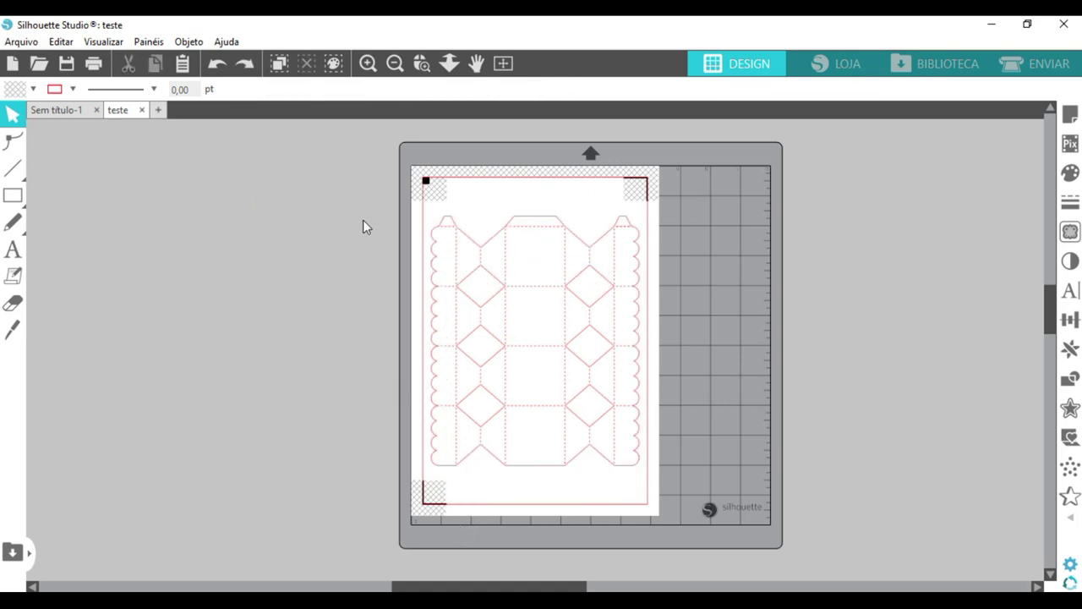
key("ctrl+a")
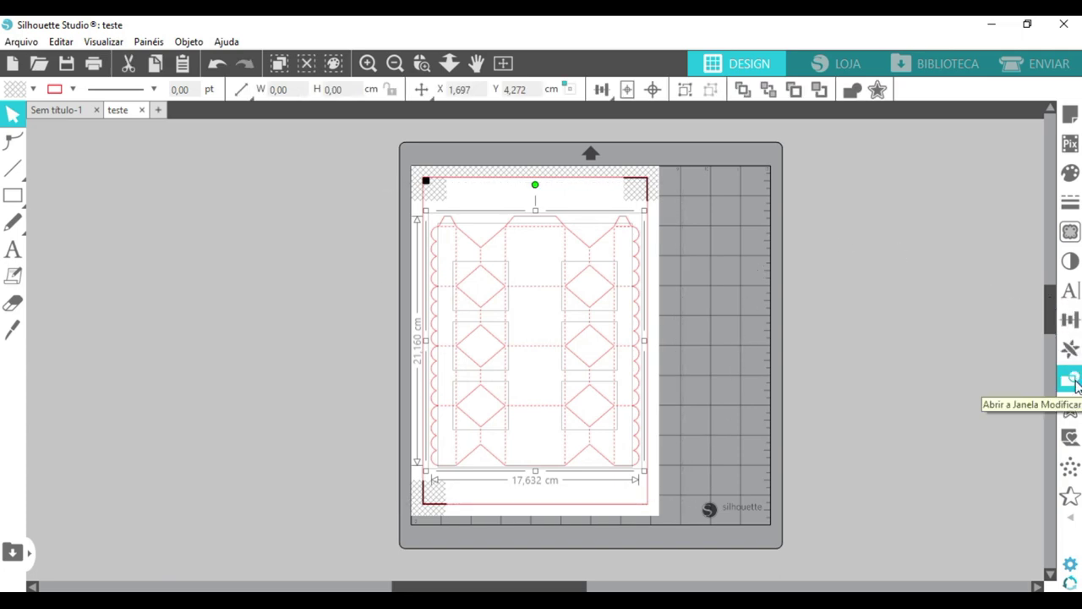
left_click(1070, 408)
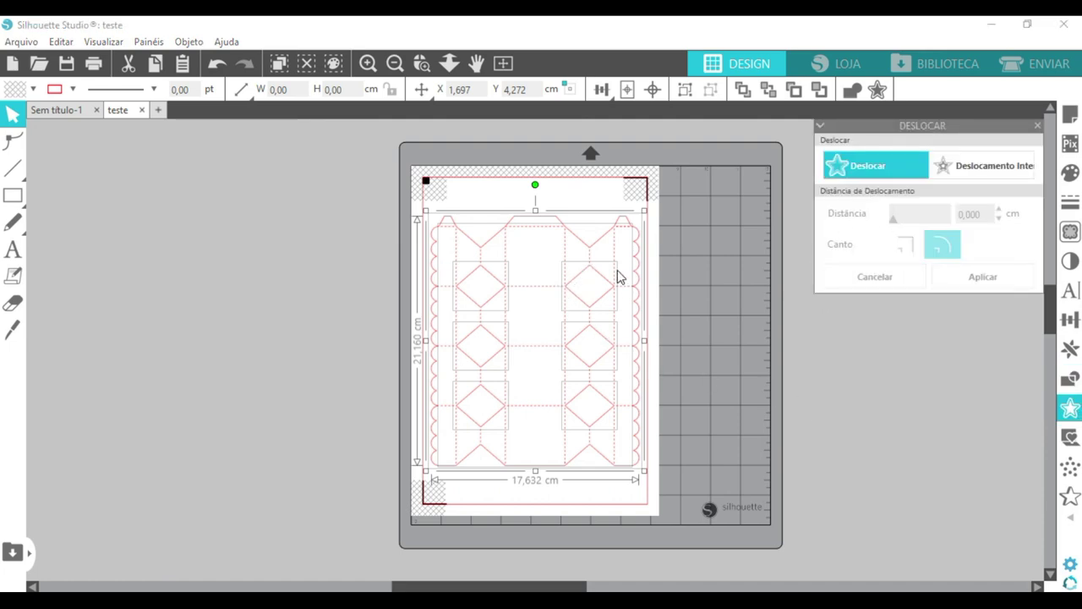
left_click(583, 298)
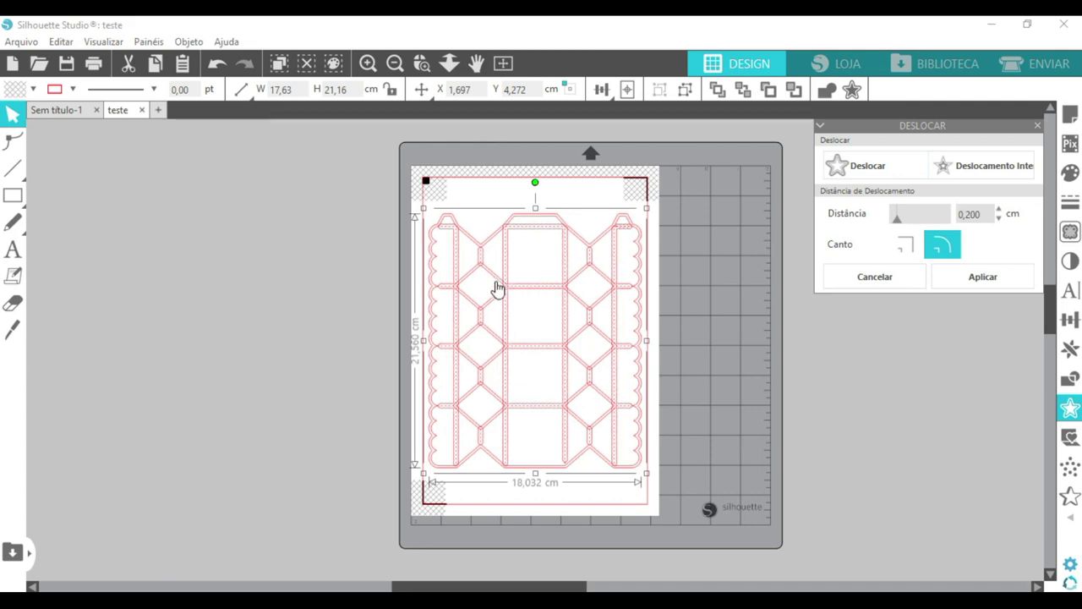
key("k")
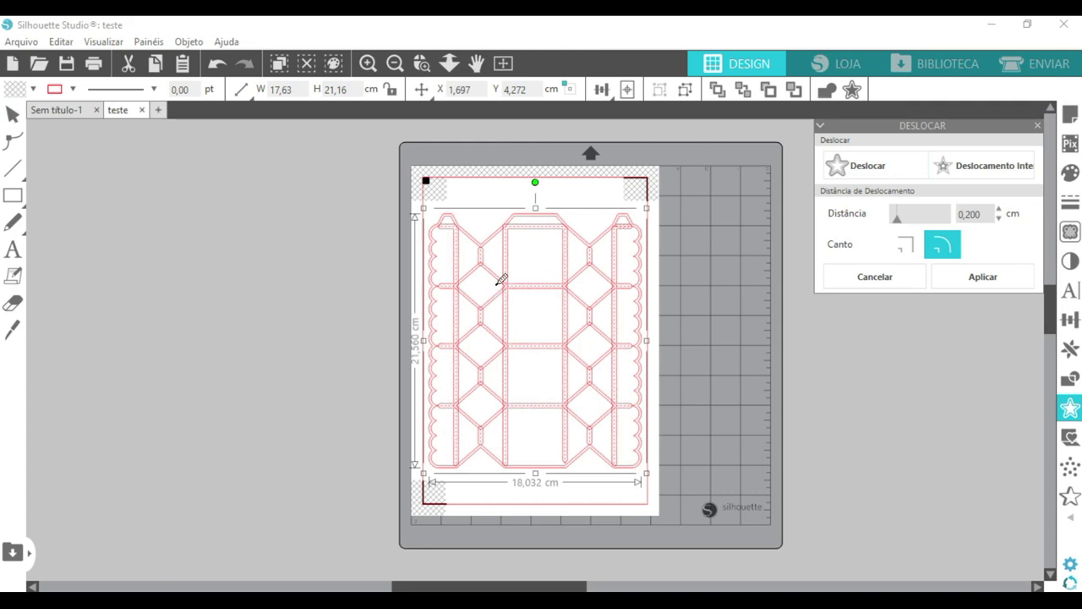
key("v")
left_click(339, 302)
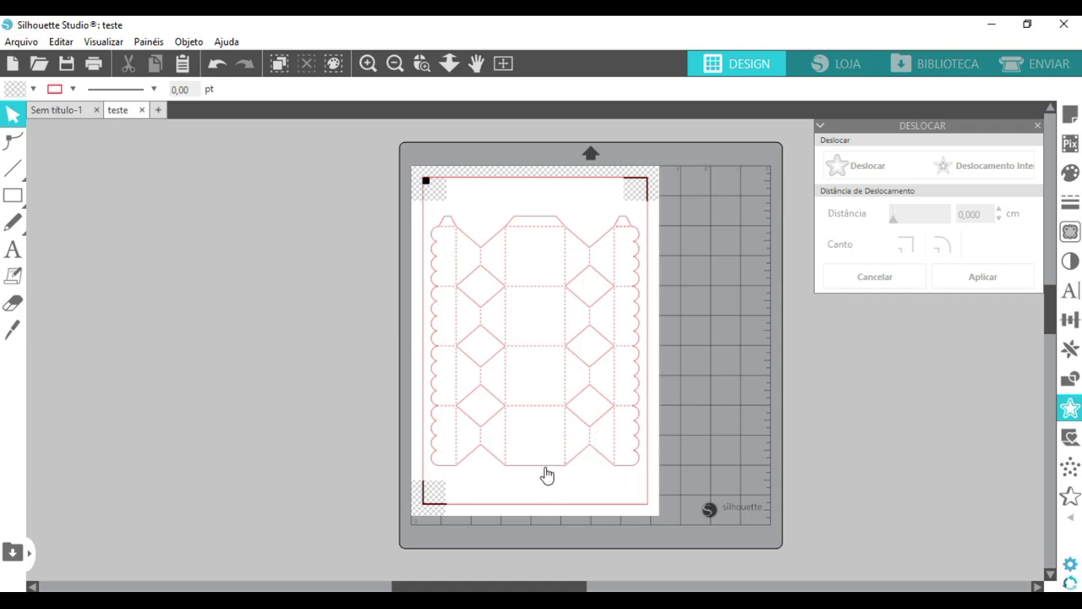
Offset only the box's outer outline outward by 0.200 cm with rounded corners
left_click_drag(545, 474, 442, 553)
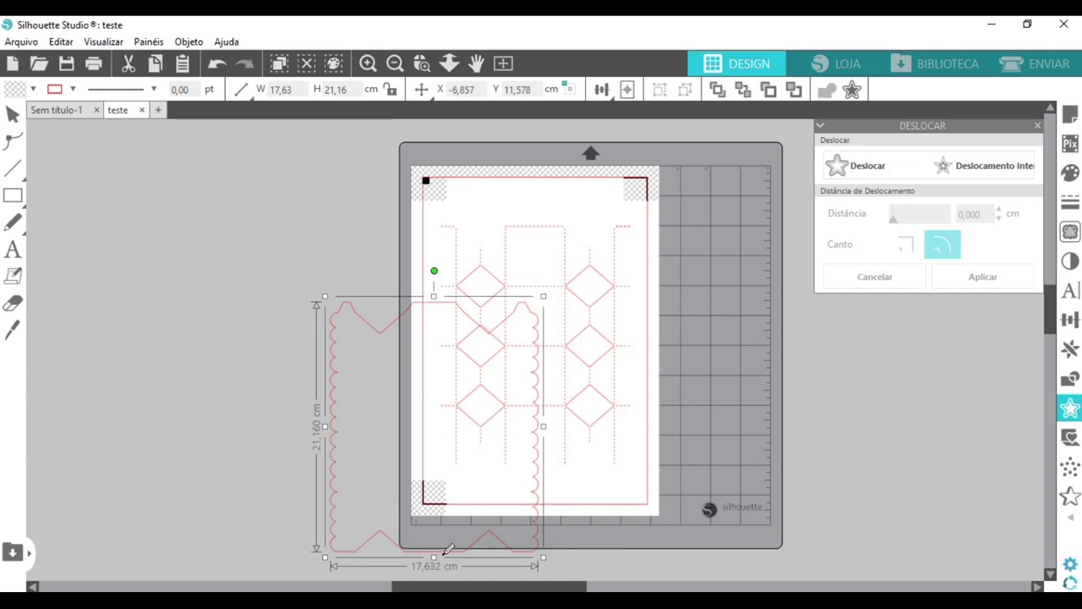
key("ctrl+z")
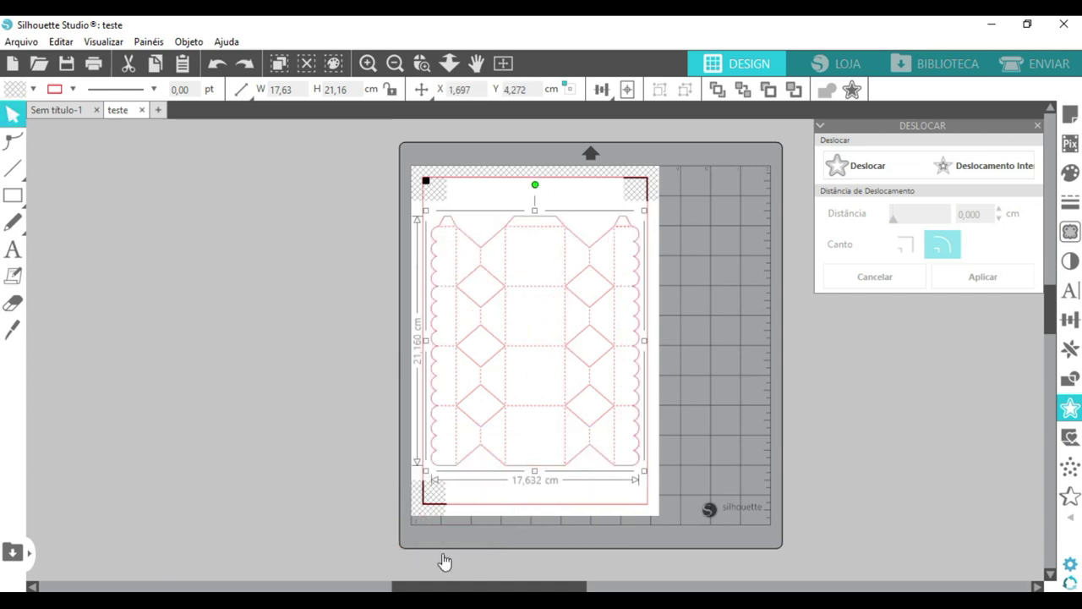
left_click(850, 168)
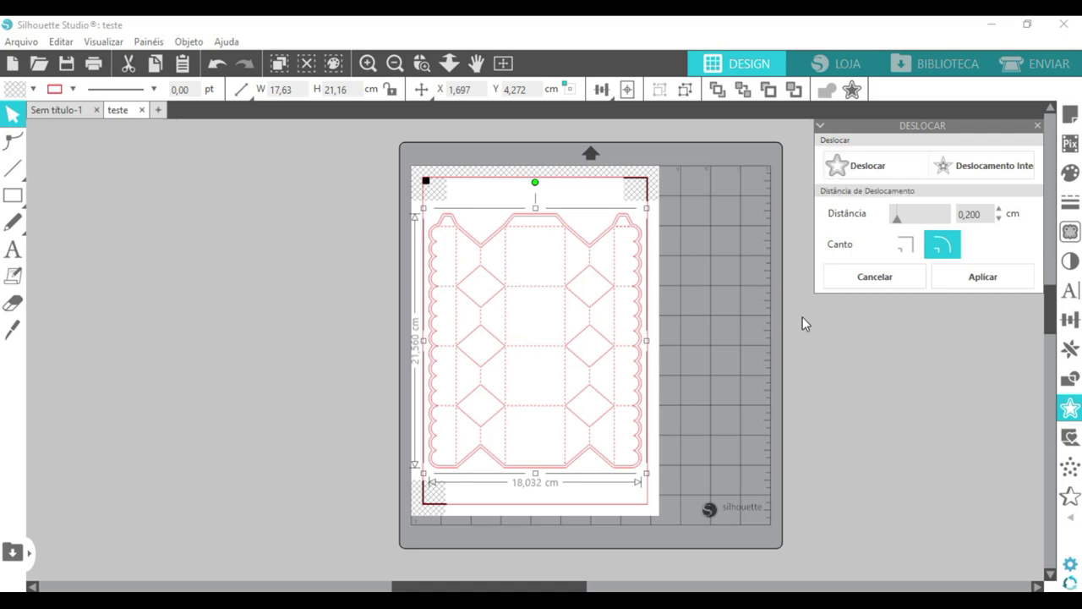
left_click(807, 401)
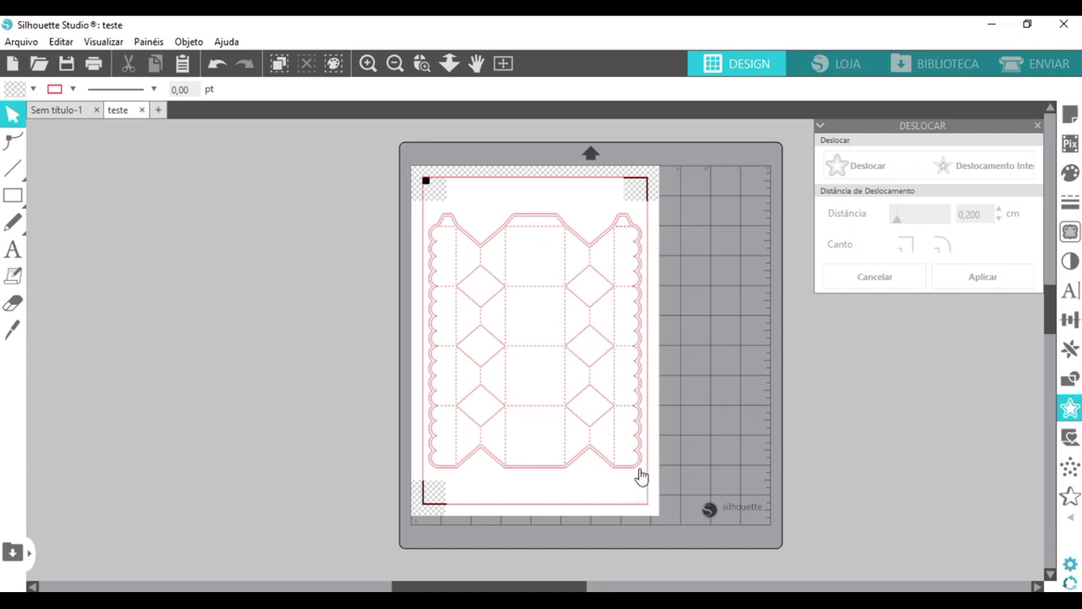
Move the offset outline off the page into the empty area left of the cutting mat
left_click_drag(642, 471, 310, 446)
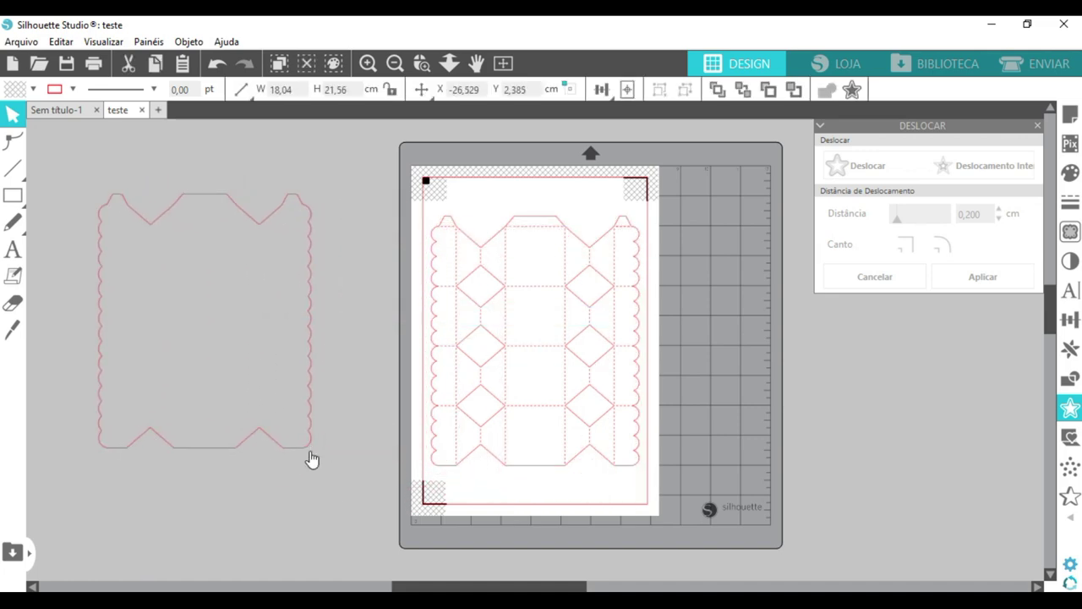
left_click(312, 463)
left_click_drag(388, 195, 726, 503)
left_click(901, 470)
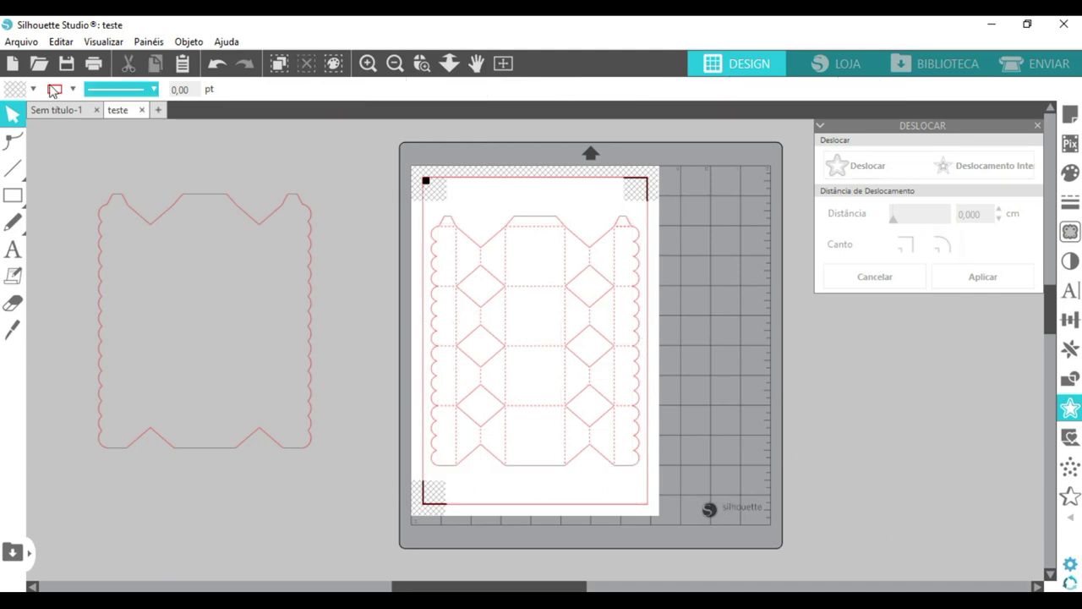
Merge the digital paper file AS_FitnessCute_PP (5) into the design
left_click(21, 42)
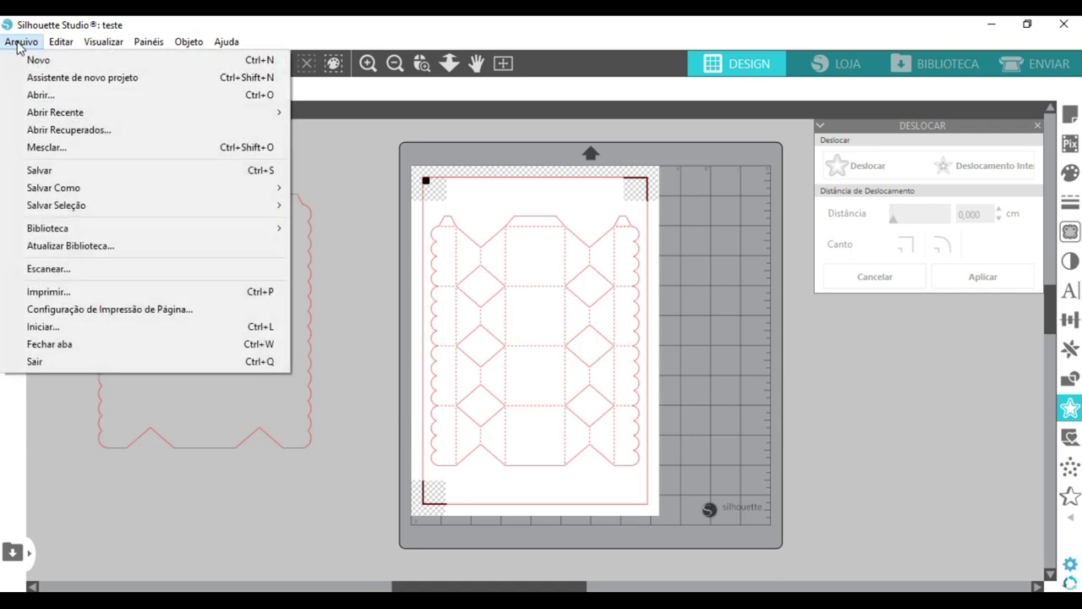
left_click(48, 147)
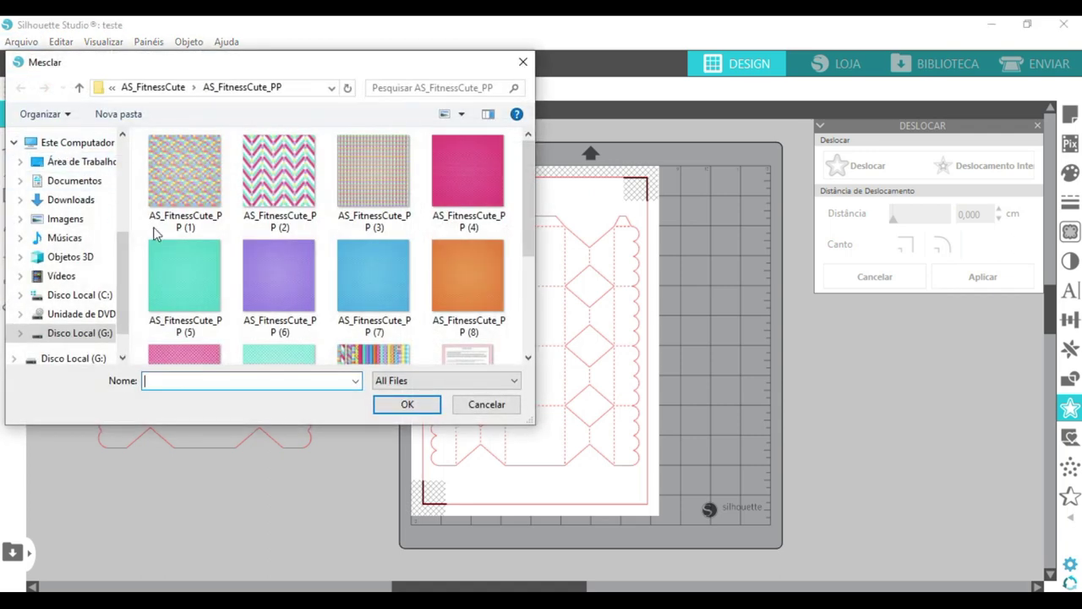
left_click(199, 270)
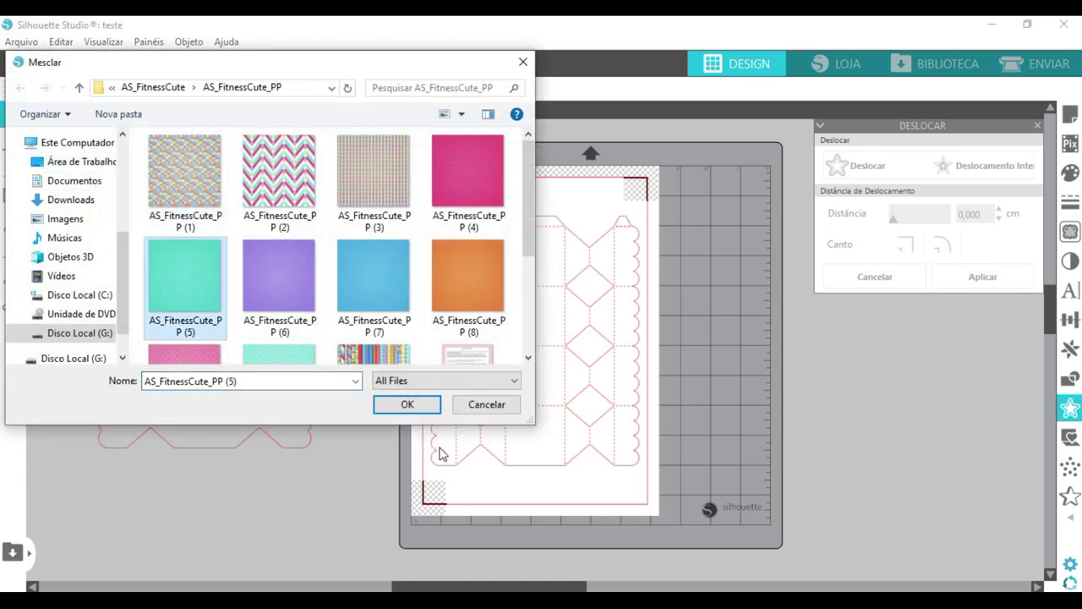
left_click(407, 405)
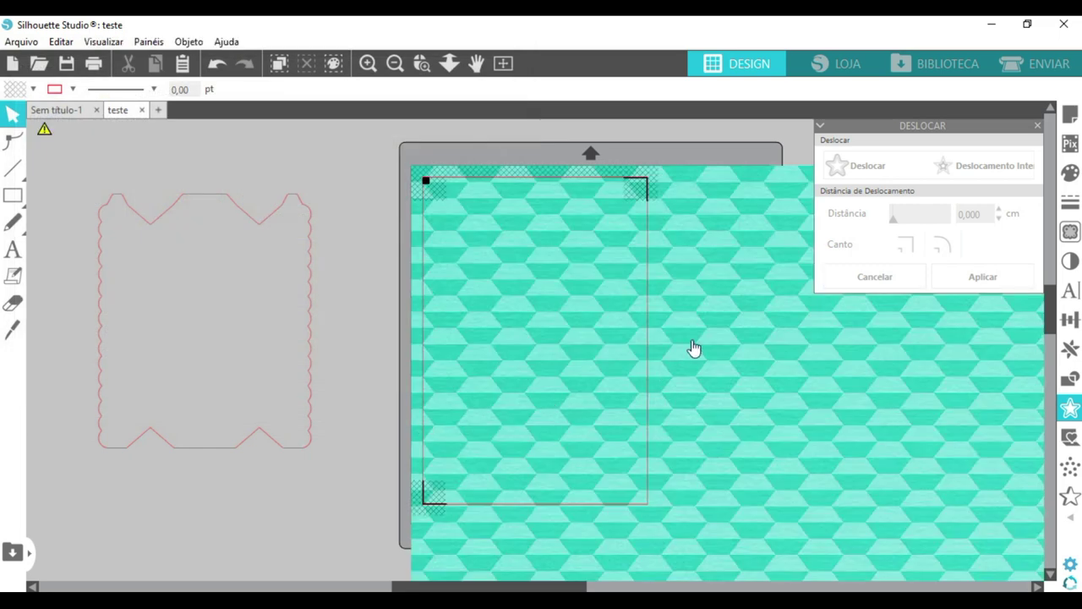
Scale the green digital paper down to a square of about 22.97 cm
left_click_drag(735, 355, 635, 335)
left_click(328, 167)
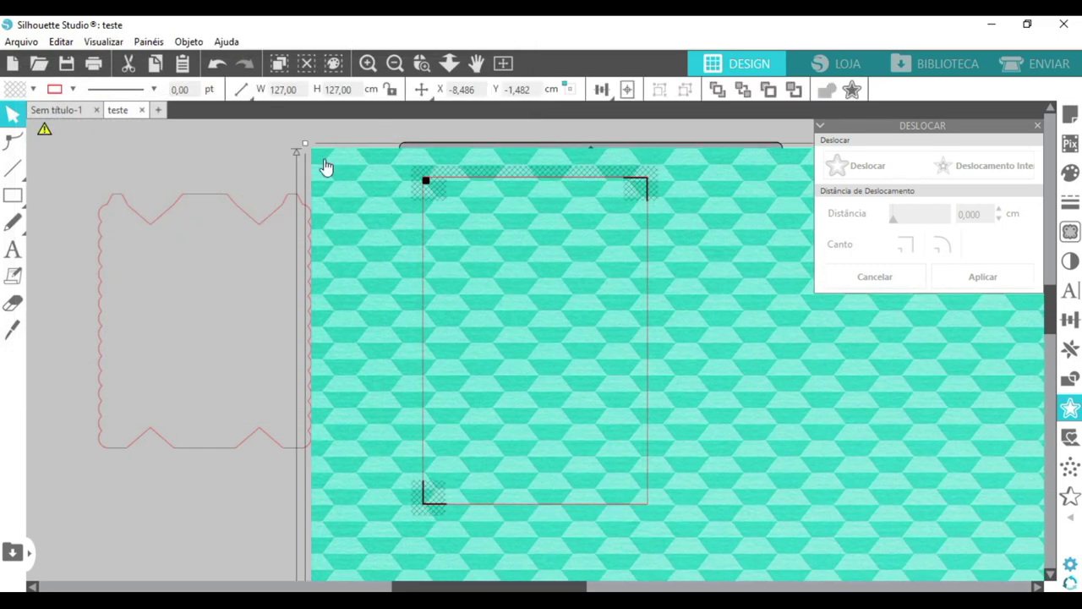
left_click_drag(307, 150, 520, 372)
left_click_drag(772, 408, 693, 395)
left_click_drag(756, 513, 727, 483)
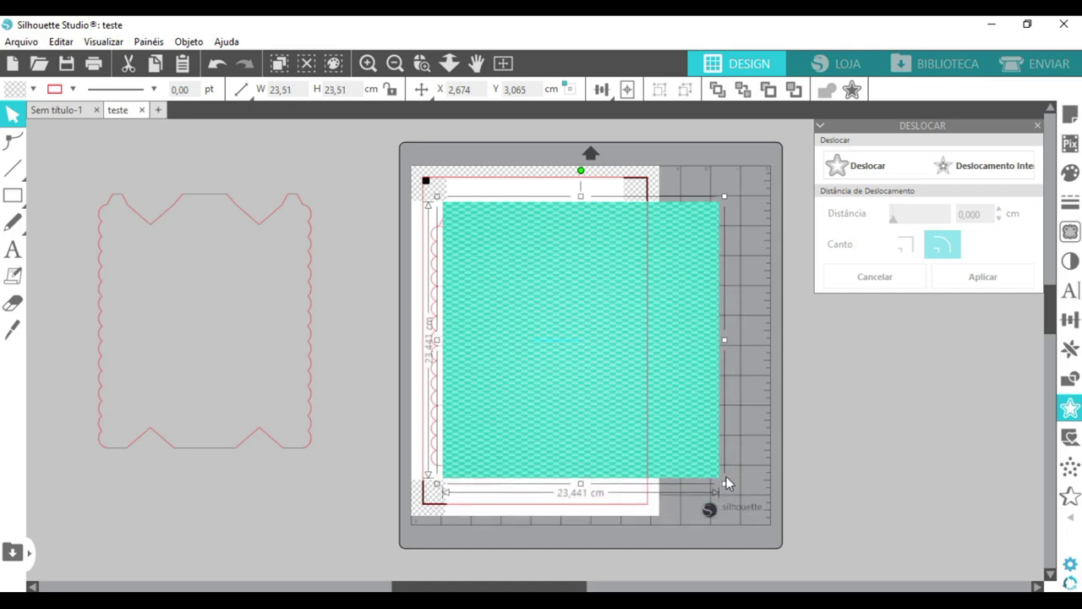
Place the green paper over the offset outline beside the mat and send it to the back
left_click_drag(699, 405, 320, 370)
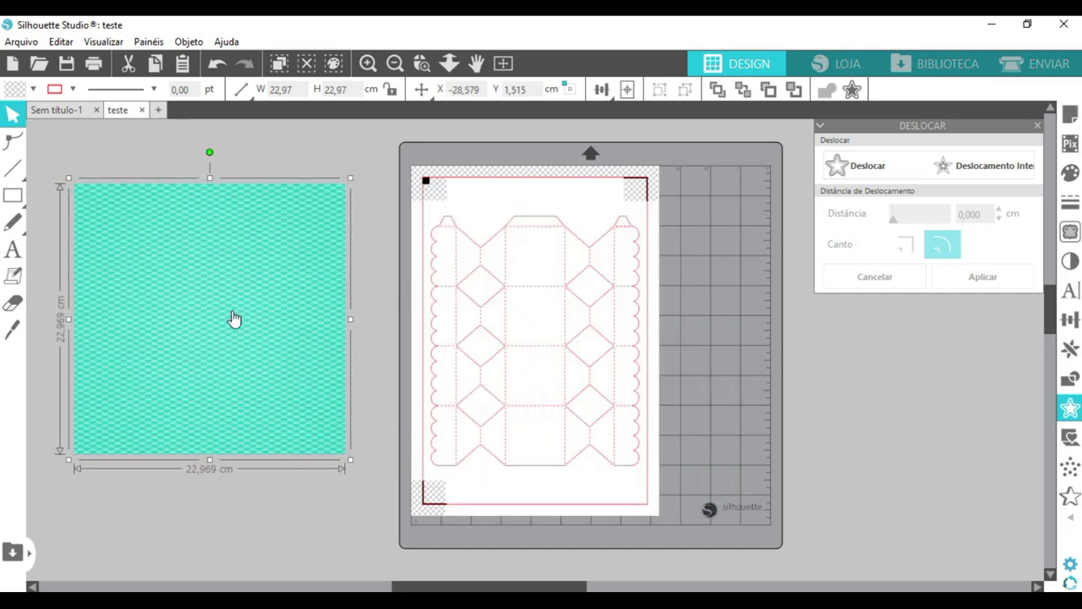
right_click(218, 282)
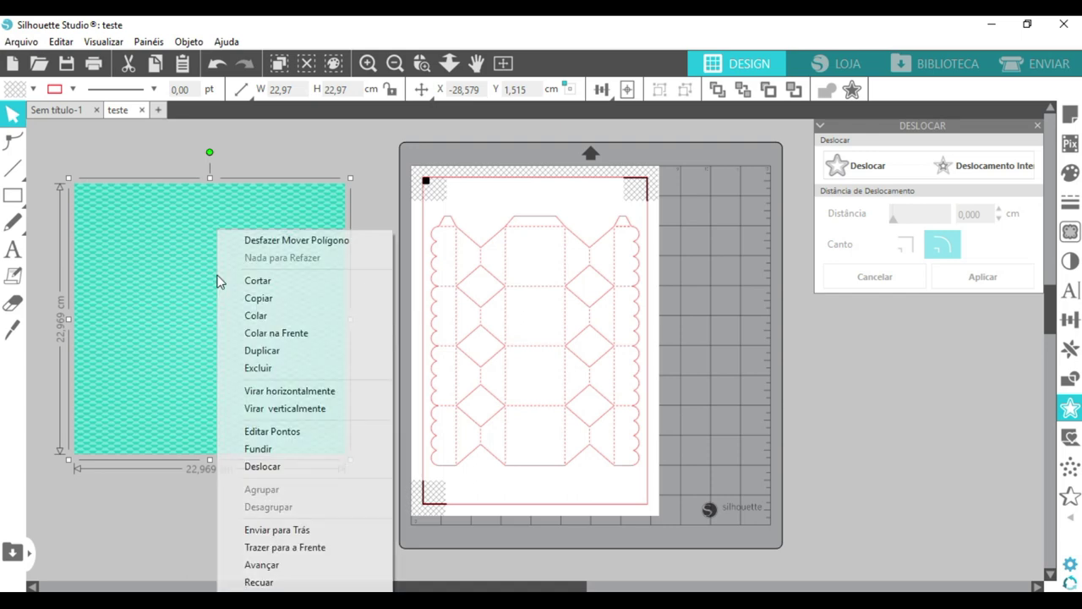
left_click(277, 530)
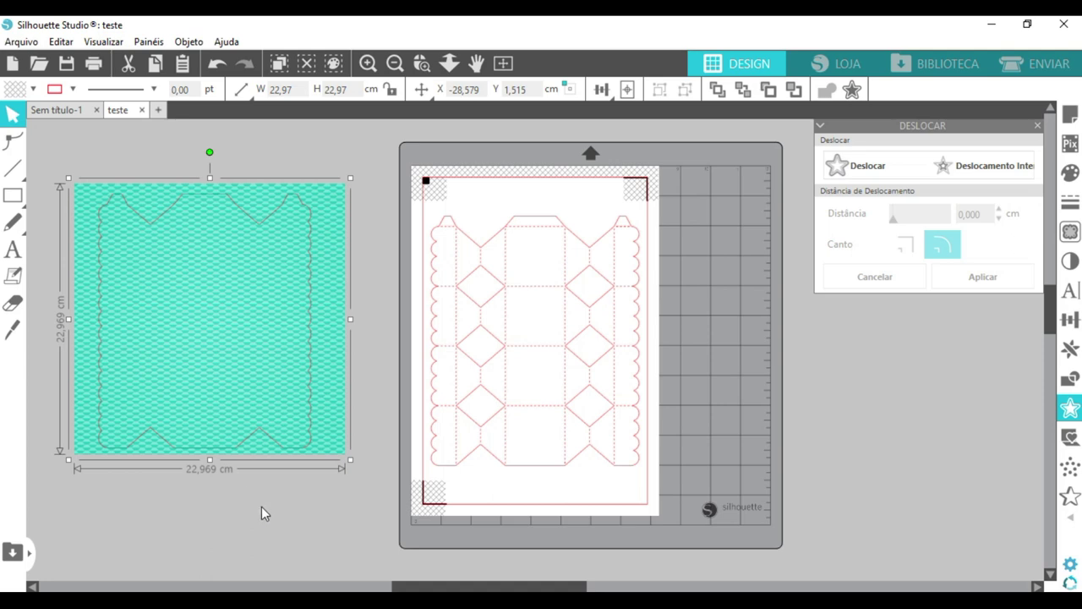
Crop the green paper to the shape of the offset outline, then close the modify options
left_click(263, 510)
left_click(164, 338)
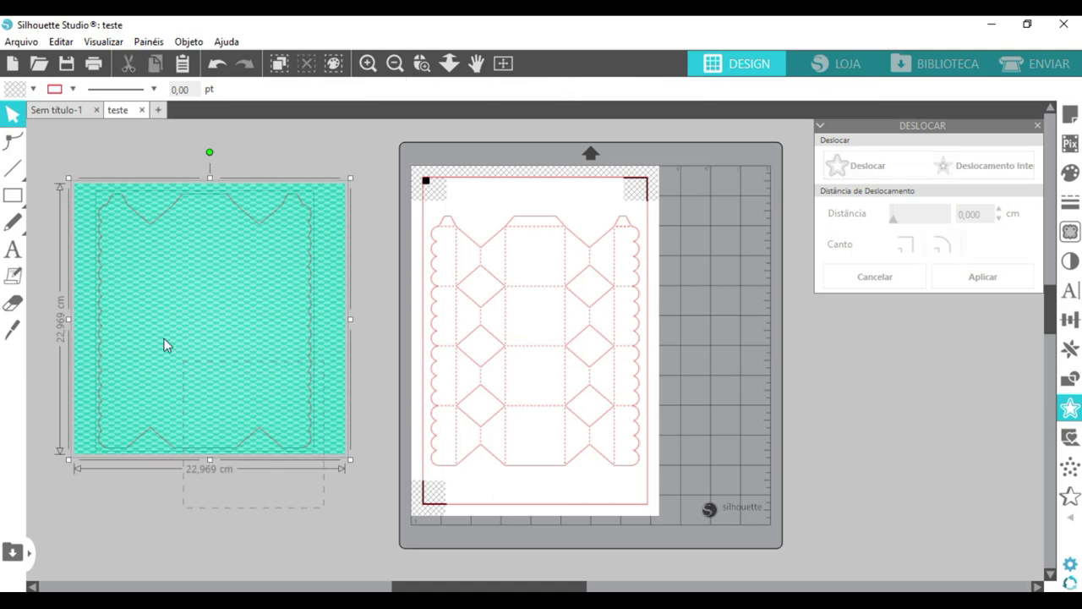
left_click(1071, 380)
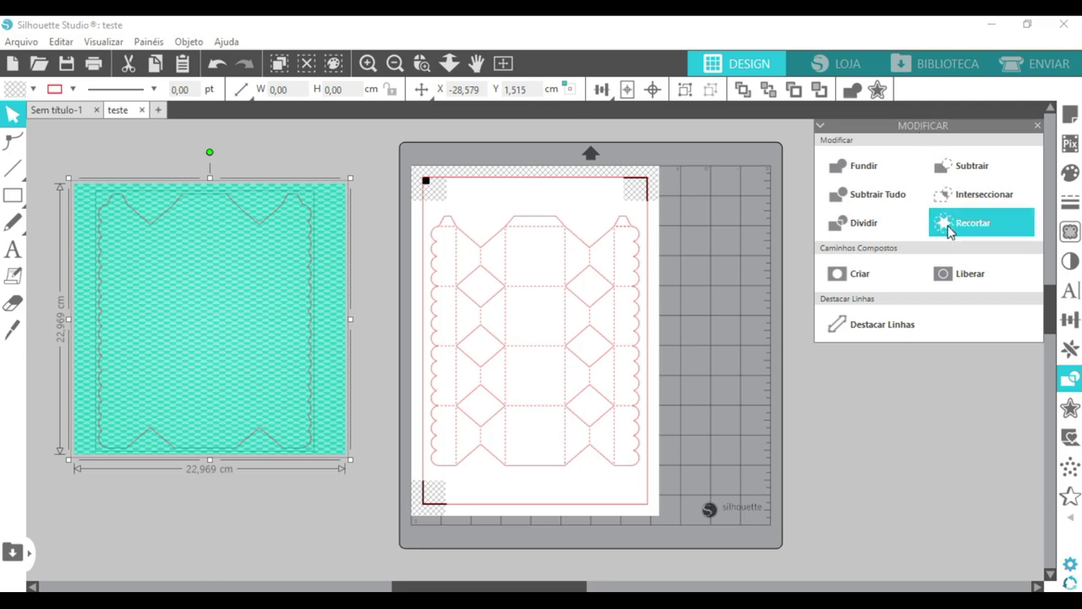
left_click(948, 228)
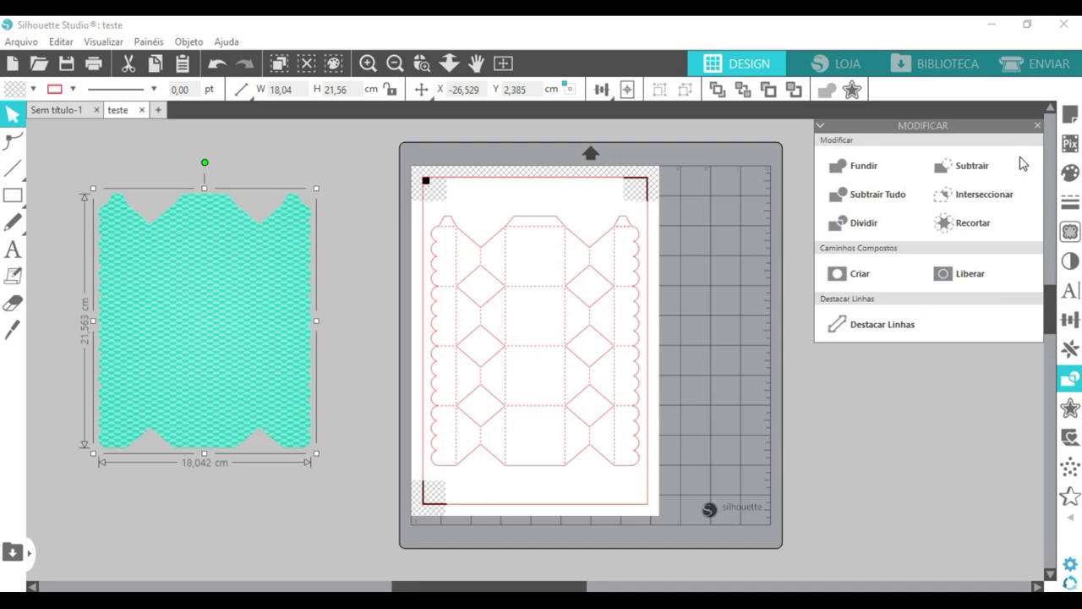
left_click(1037, 126)
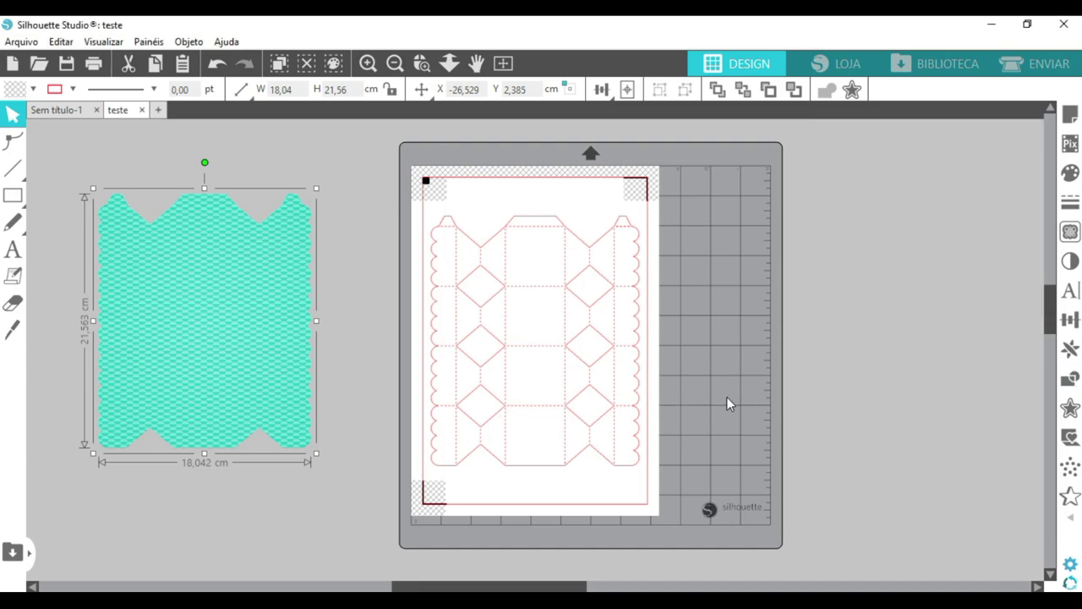
left_click(636, 470)
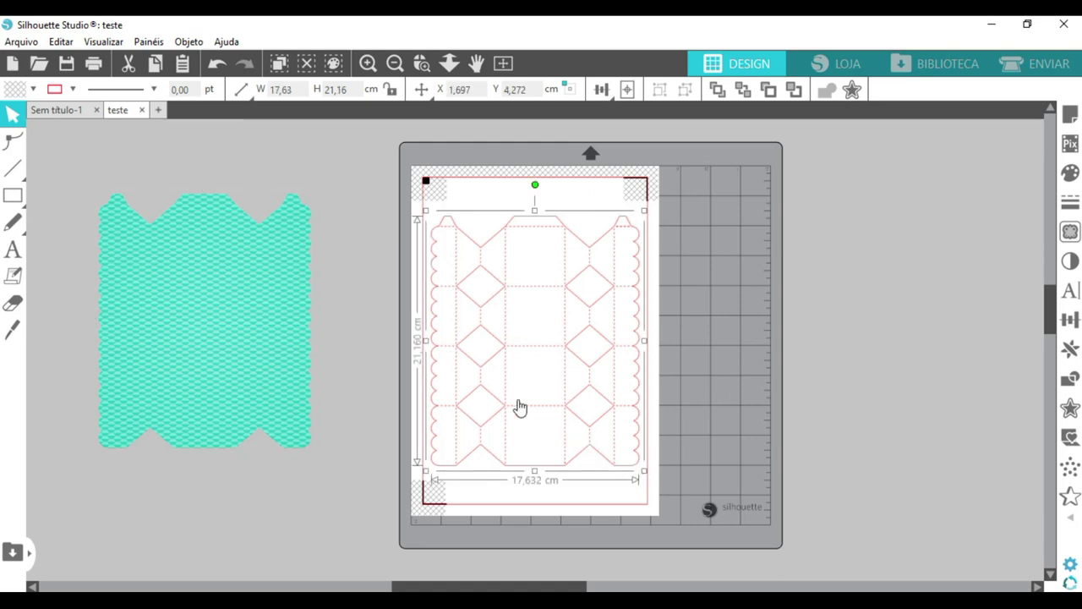
left_click(251, 302)
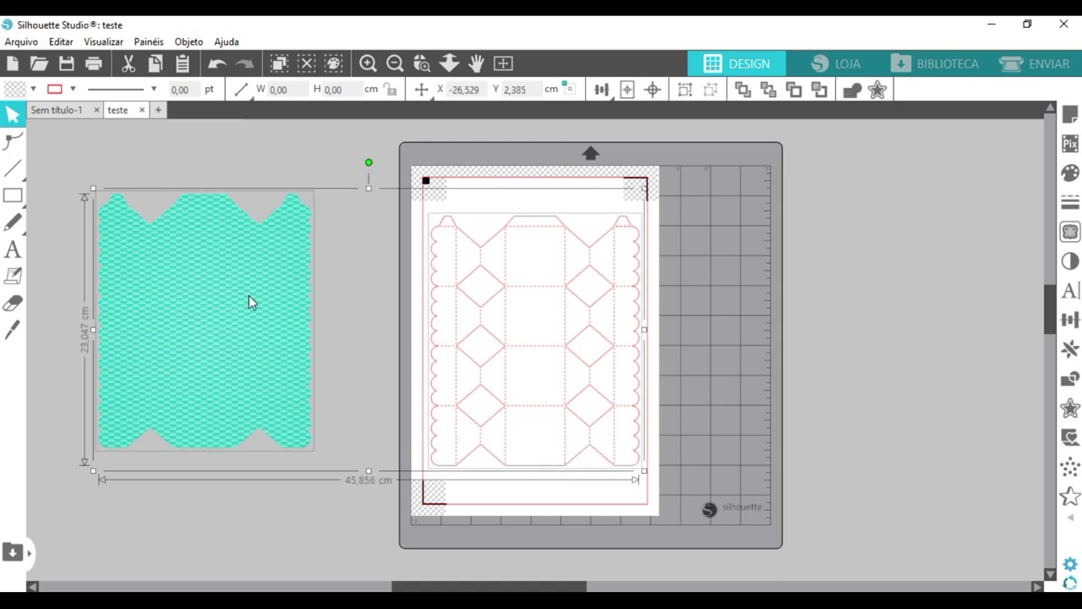
left_click(639, 497)
left_click_drag(629, 471, 757, 505)
key("ctrl+z")
left_click(653, 492)
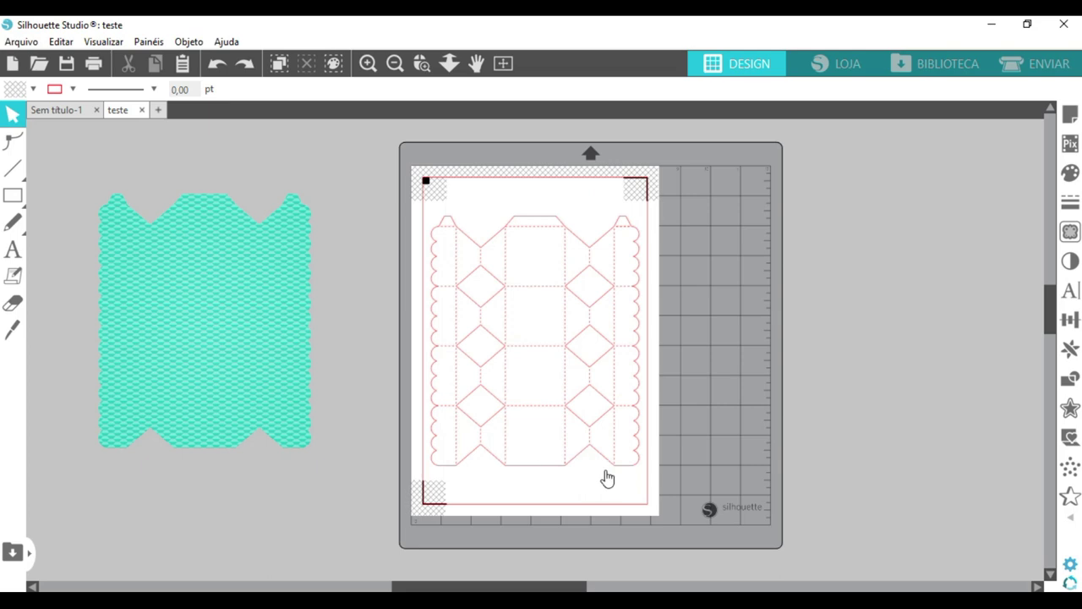
Align the box template and the cropped green paper on their horizontal and vertical centres, then centre both on the page
left_click(636, 472)
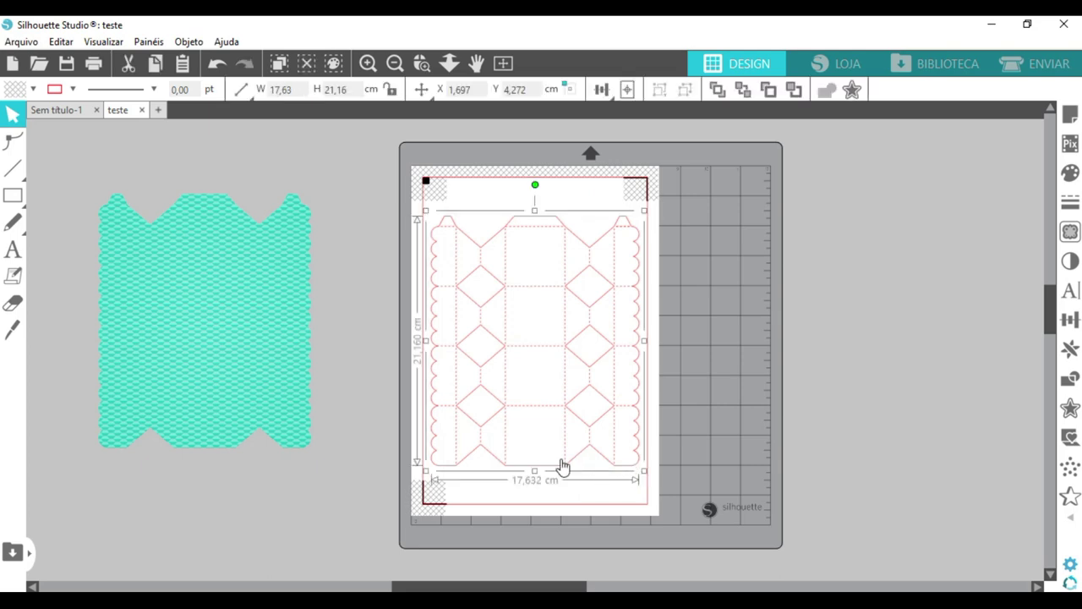
left_click(275, 368, "shift")
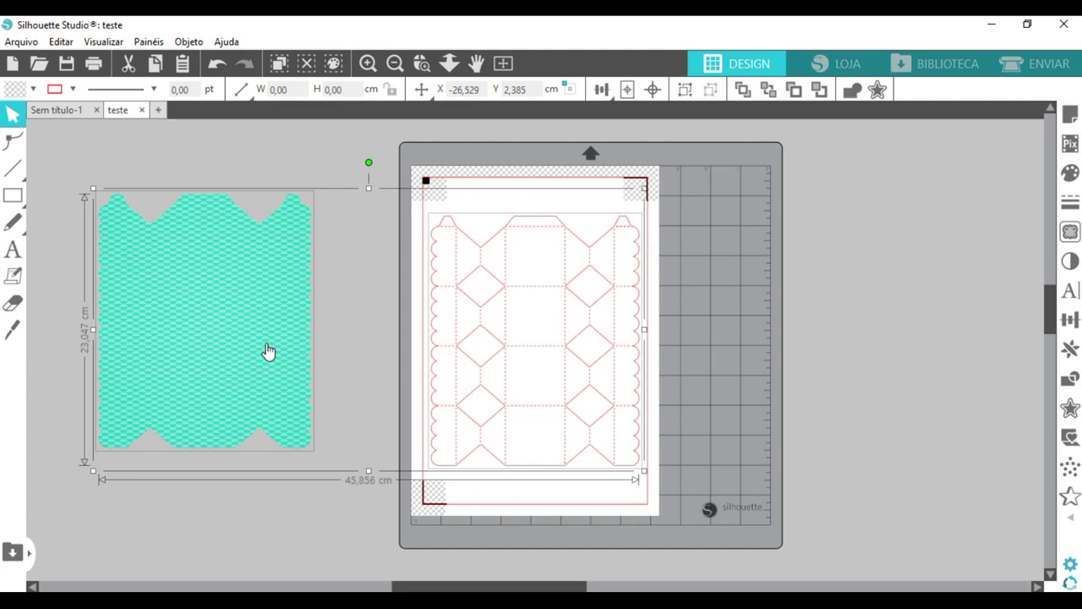
left_click(1069, 325)
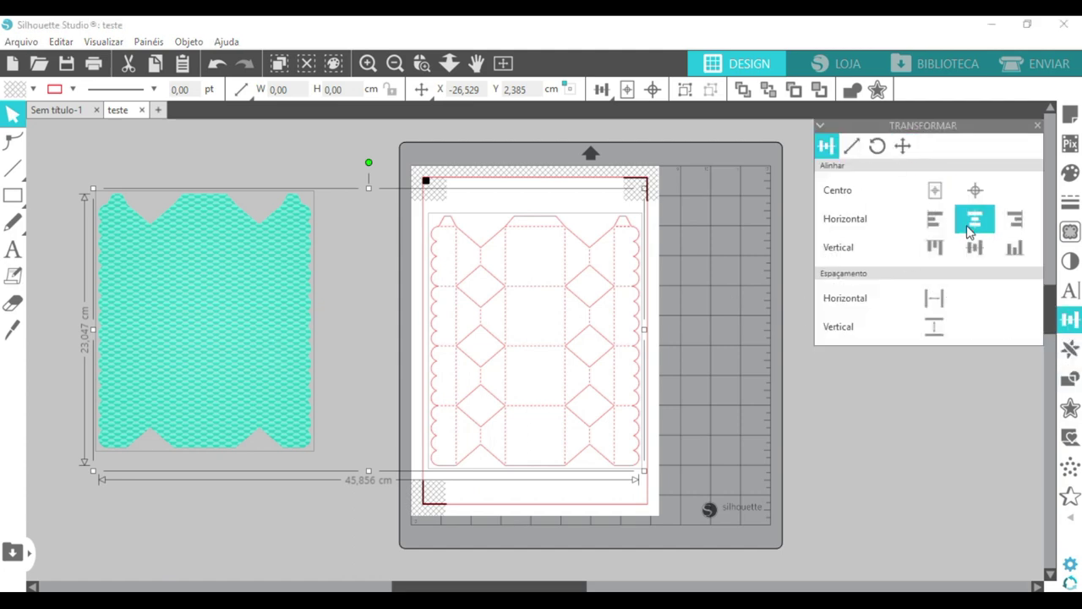
left_click(977, 223)
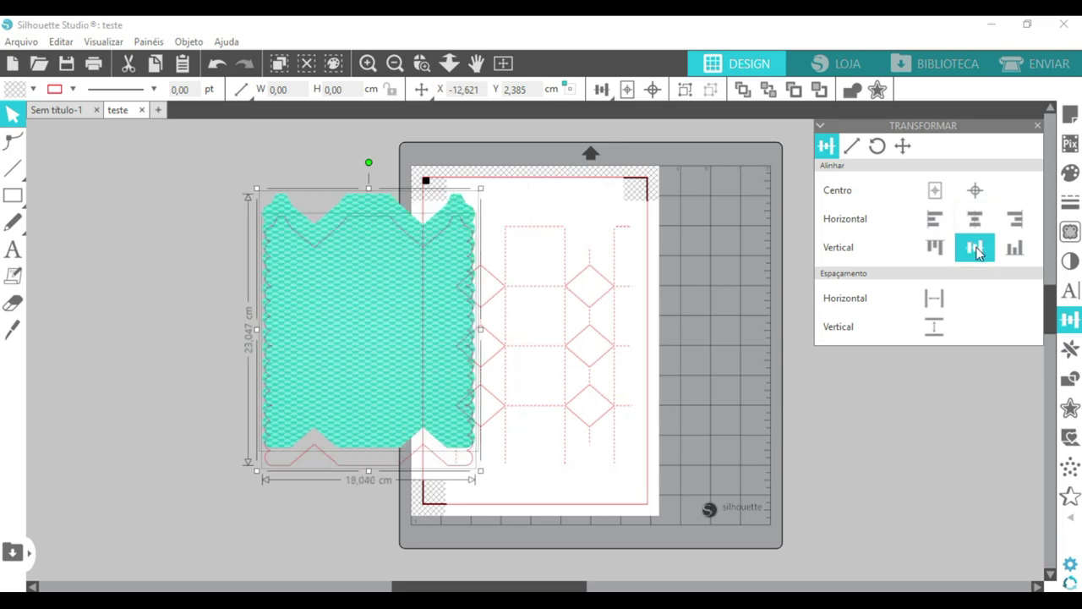
left_click(976, 251)
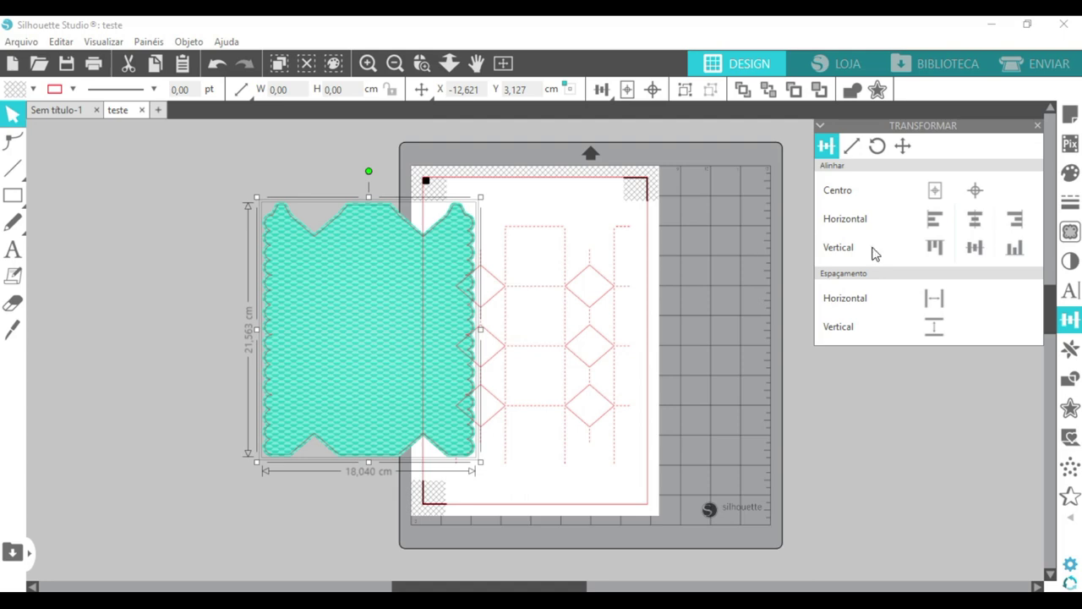
left_click(934, 194)
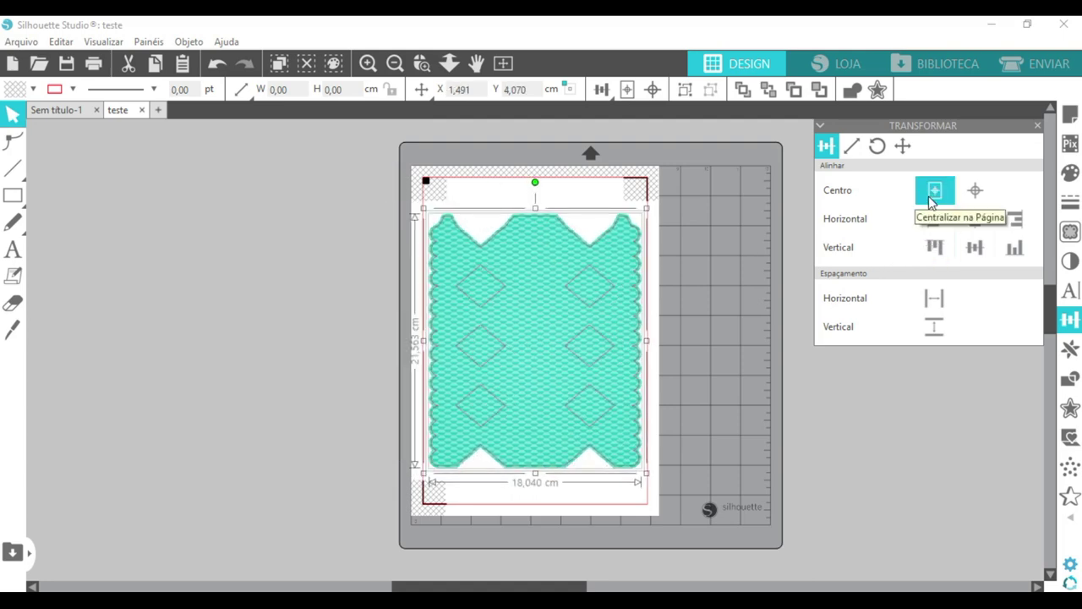
left_click(823, 353)
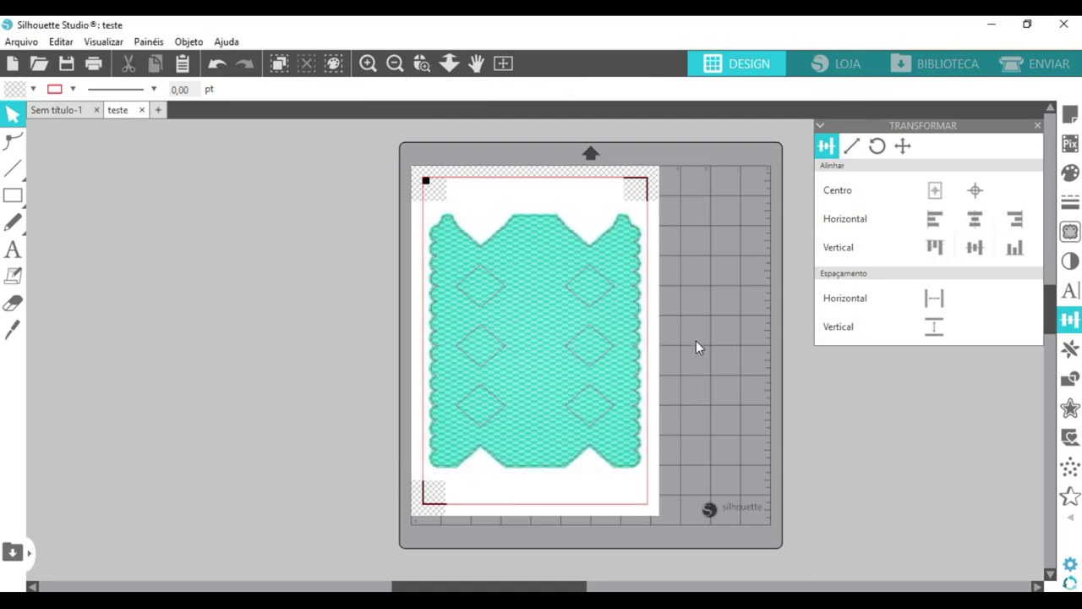
Send the green paper behind the box template's cut and fold lines
left_click(420, 66)
left_click_drag(425, 201, 671, 500)
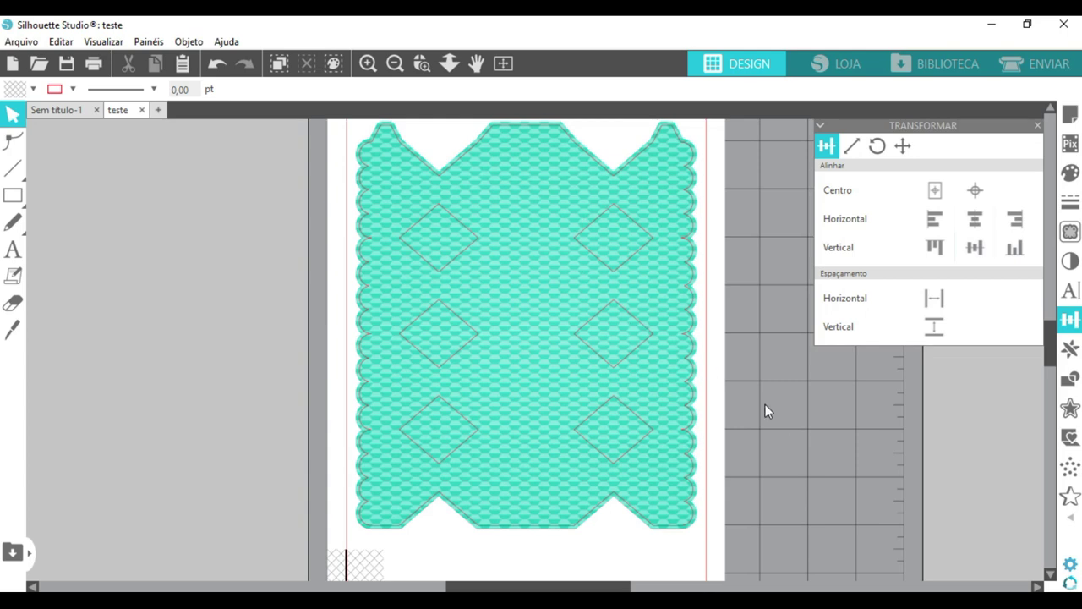
right_click(531, 228)
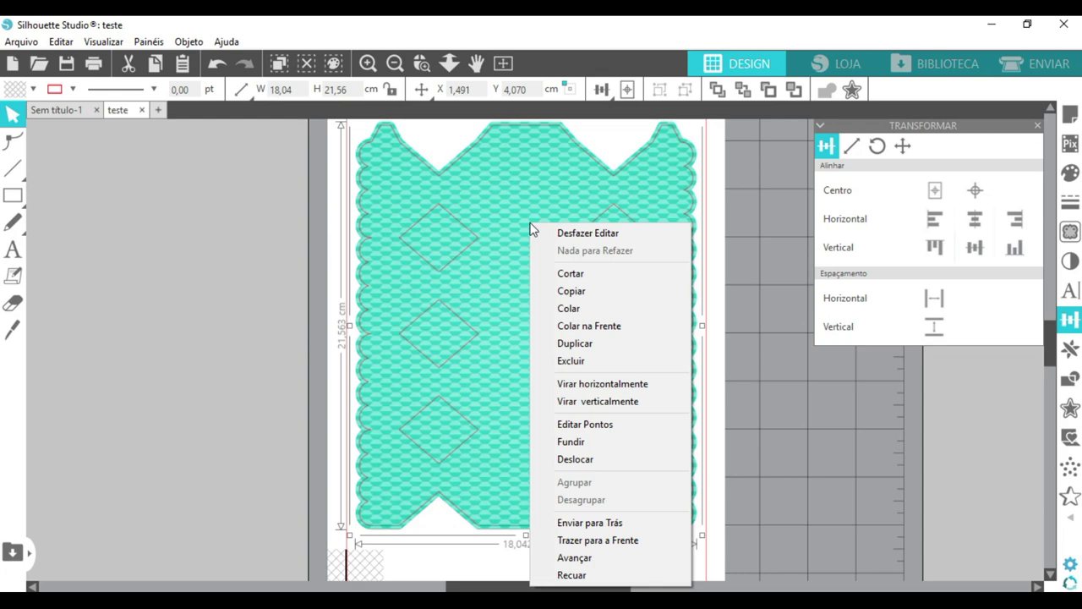
left_click(612, 524)
left_click(785, 480)
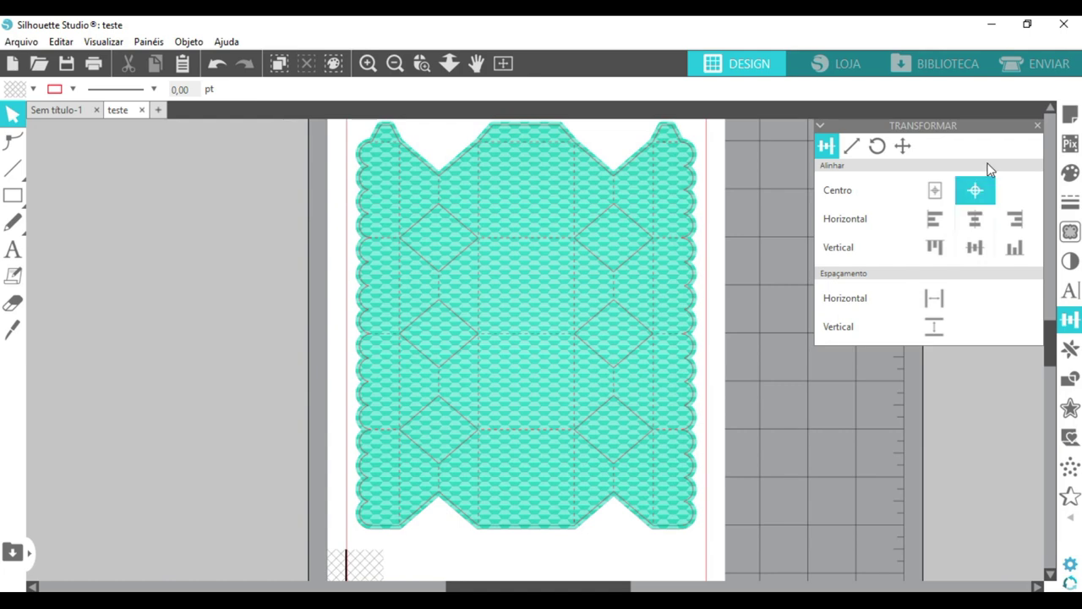
Examine up close the paper margin around the template's cut line near the upper-left registration mark
left_click(503, 63)
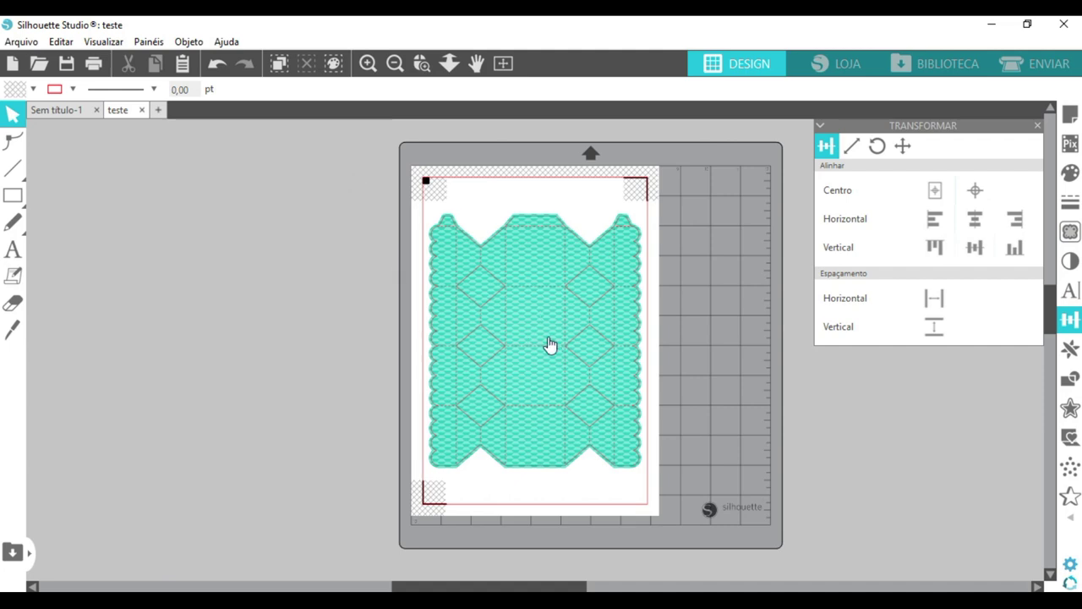
left_click(13, 249)
left_click(422, 65)
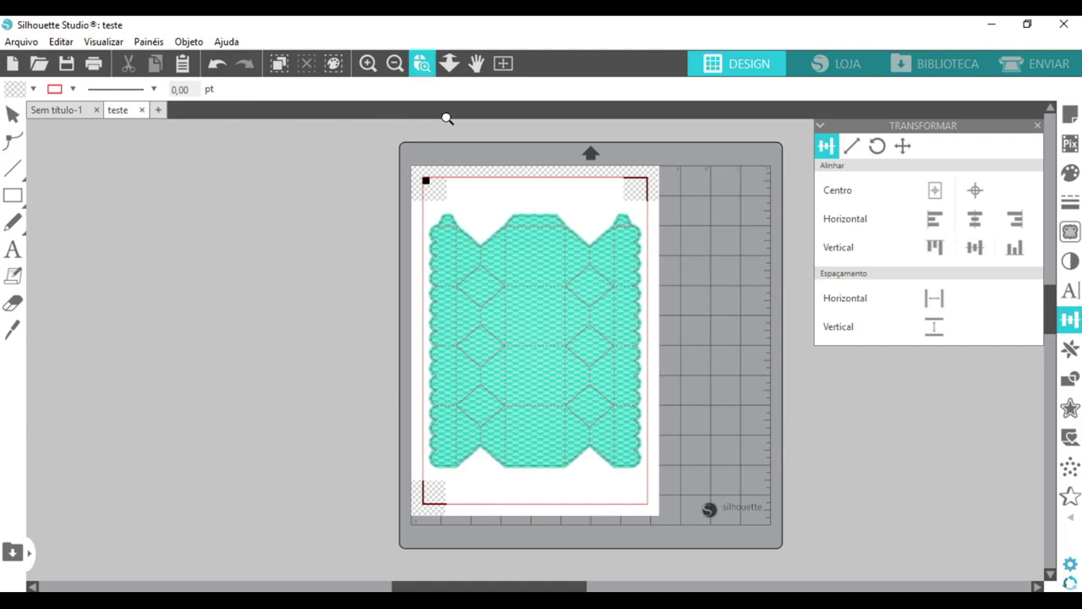
left_click_drag(410, 199, 498, 271)
left_click_drag(432, 249, 652, 387)
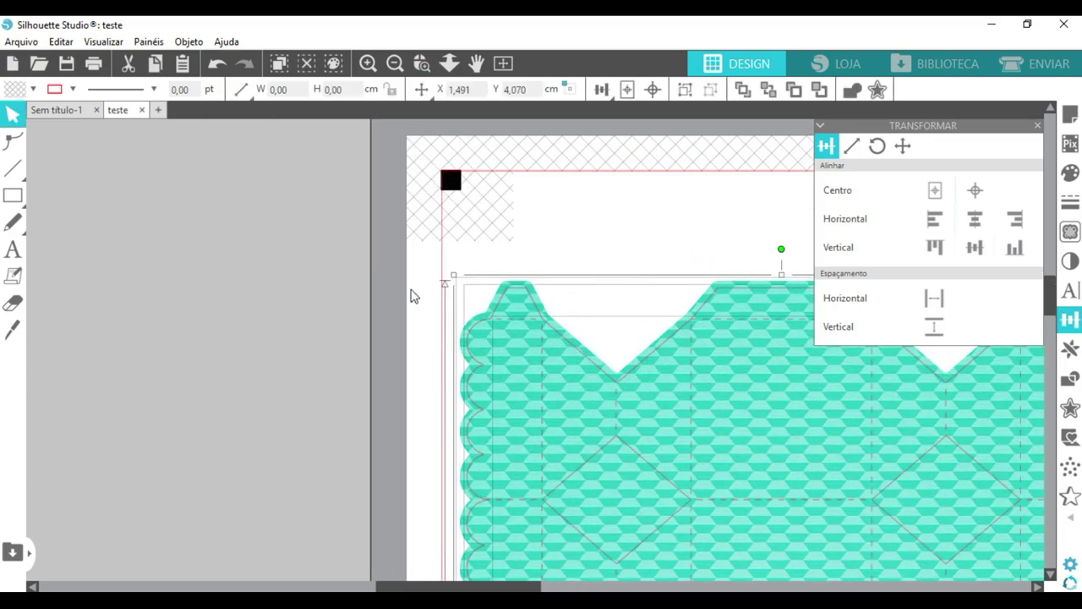
left_click(417, 355)
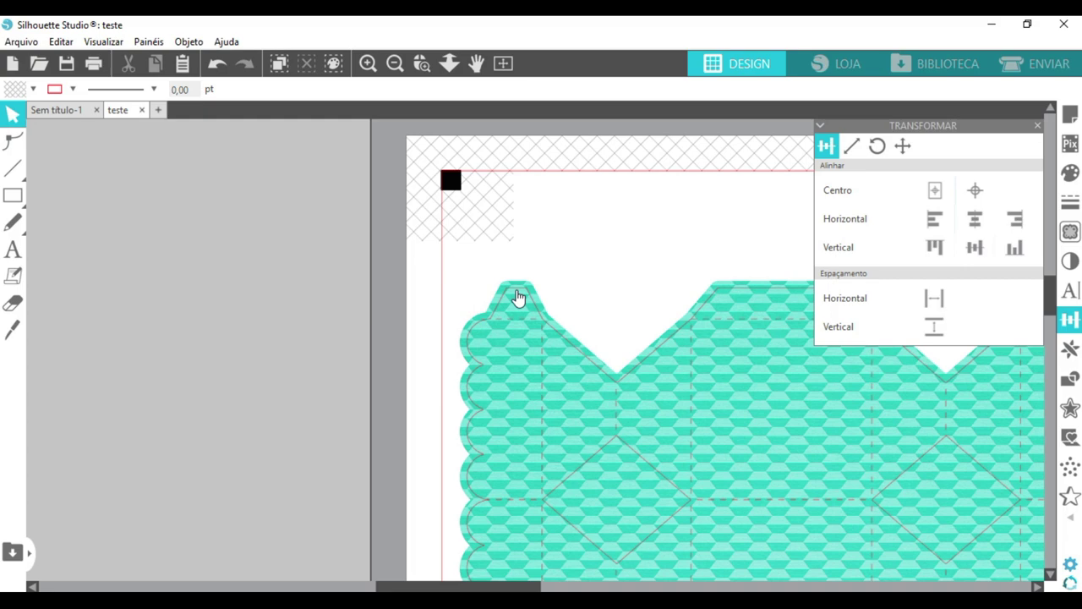
left_click(504, 66)
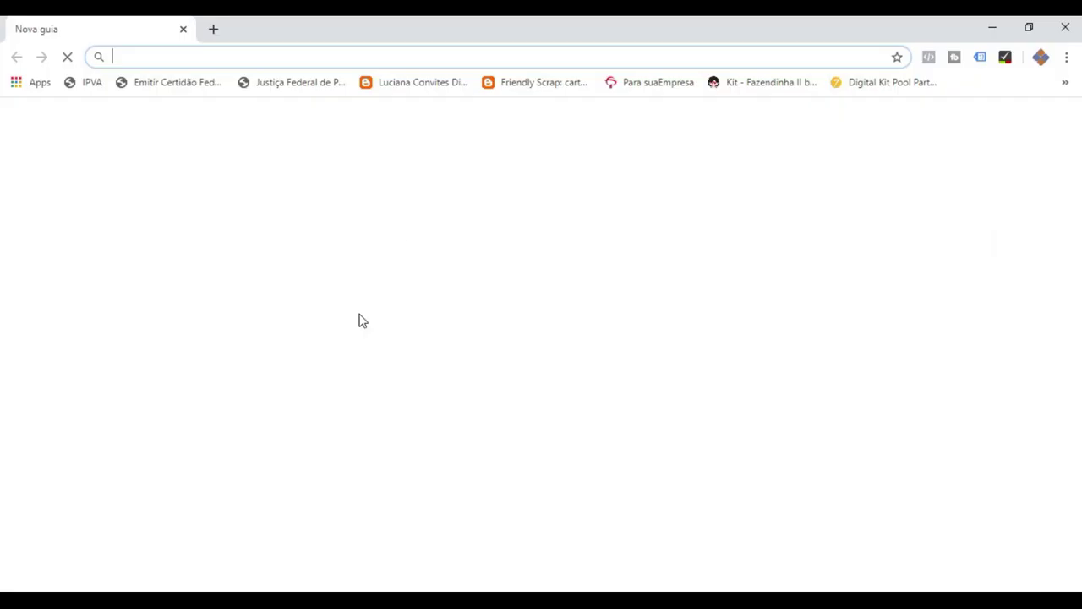
Switch to the browser, open loja.comunidadeweb.com.br and browse the store's featured products
type("lo")
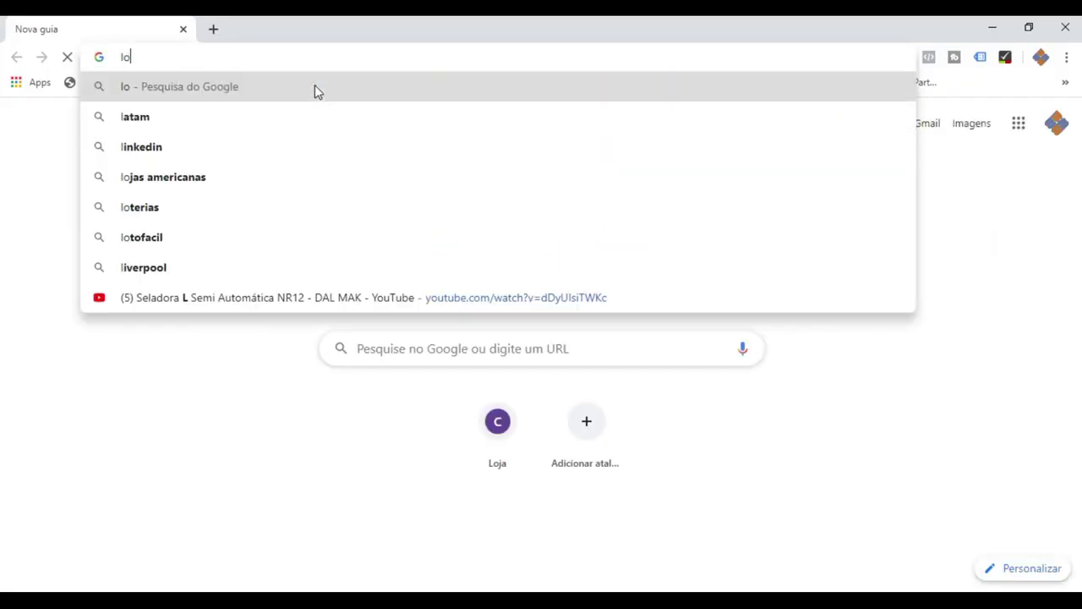
type("ja.comunidadeweb.com.br")
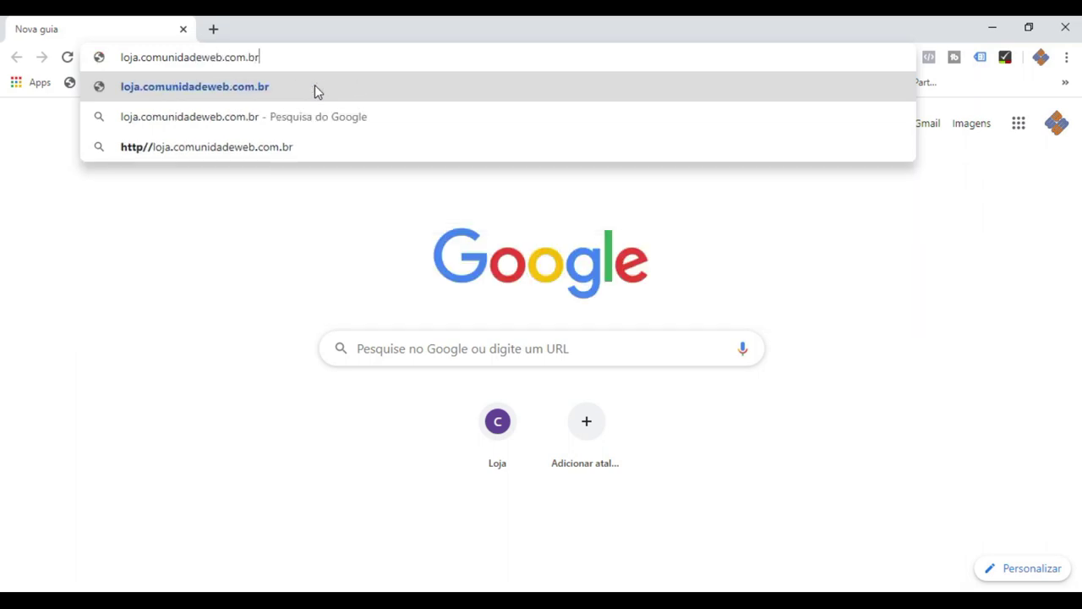
key("Return")
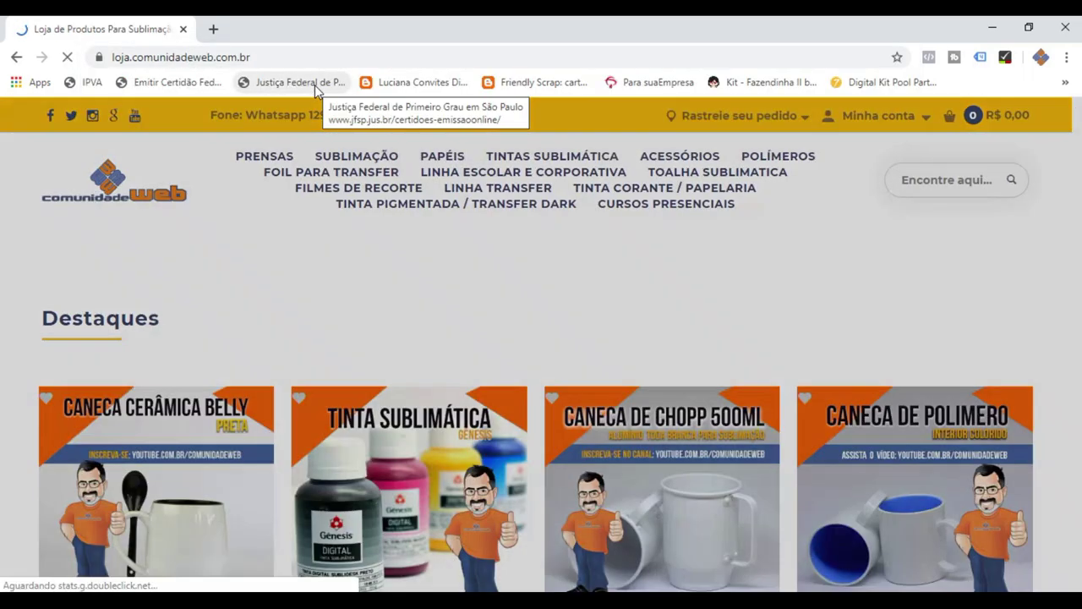
left_click(757, 369)
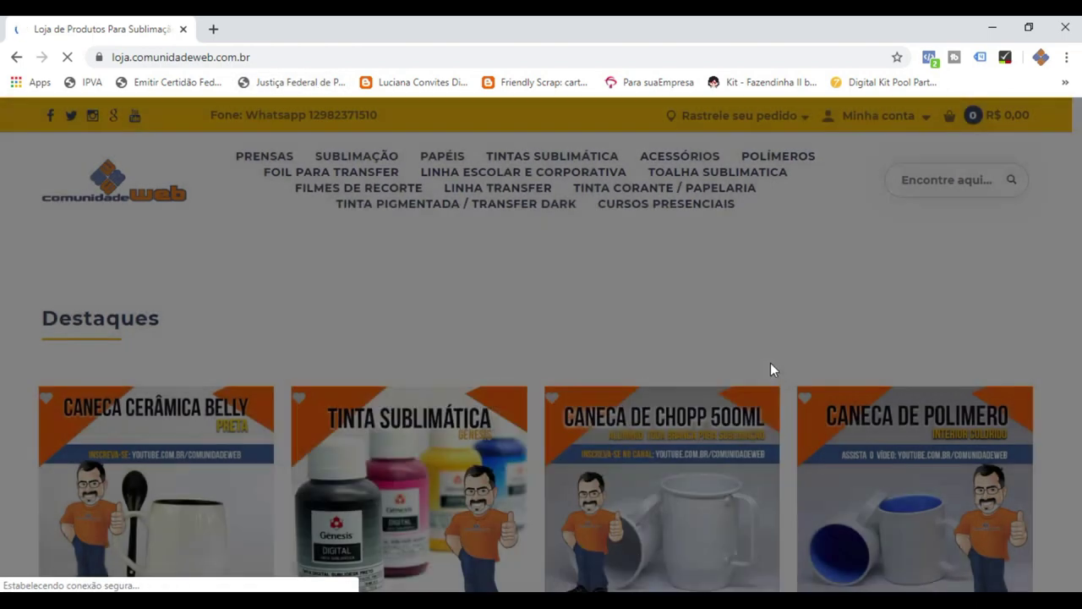
scroll(521, 300, "down", 5)
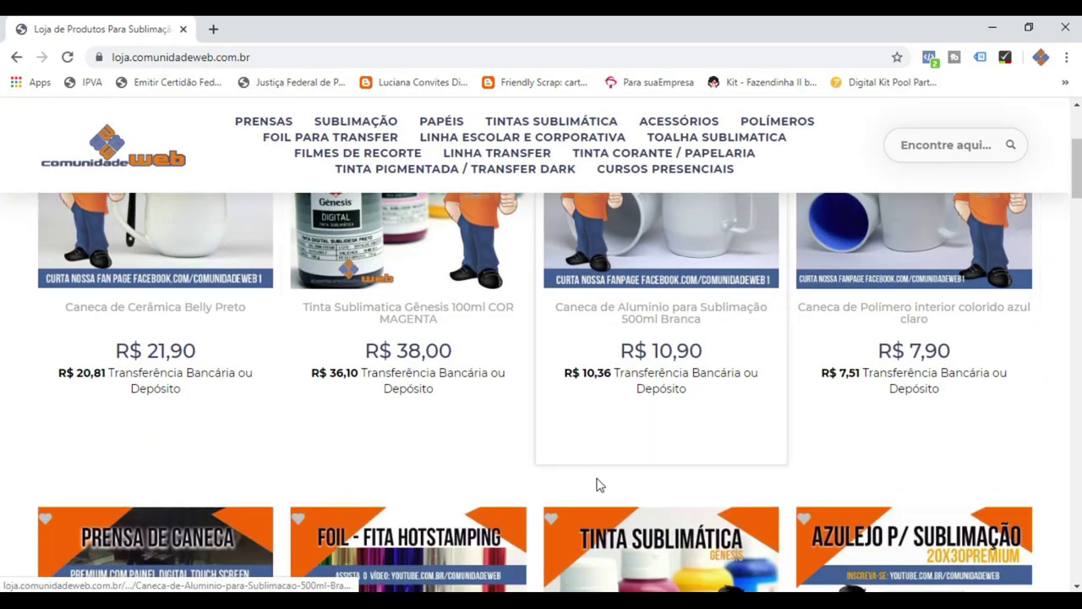
scroll(595, 480, "down", 3)
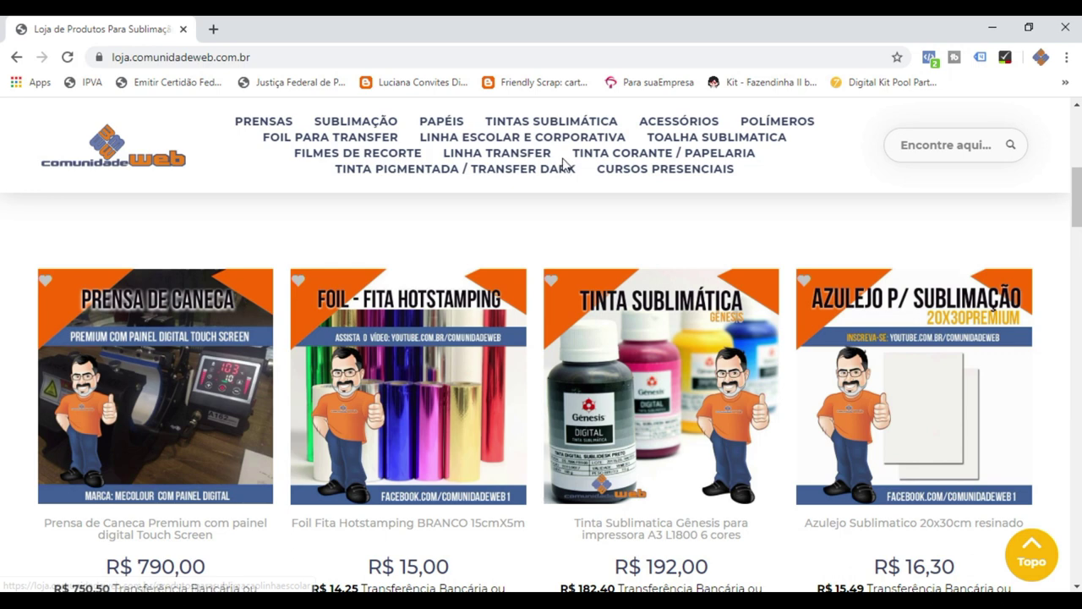
left_click(370, 53)
type("www.comunidadew")
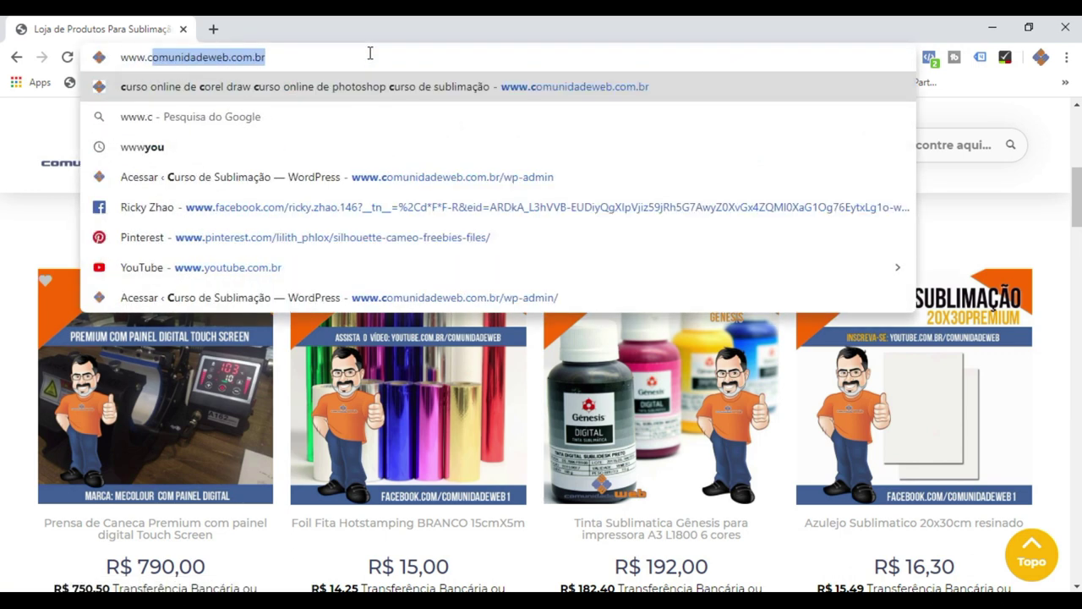
type("eb.com.br")
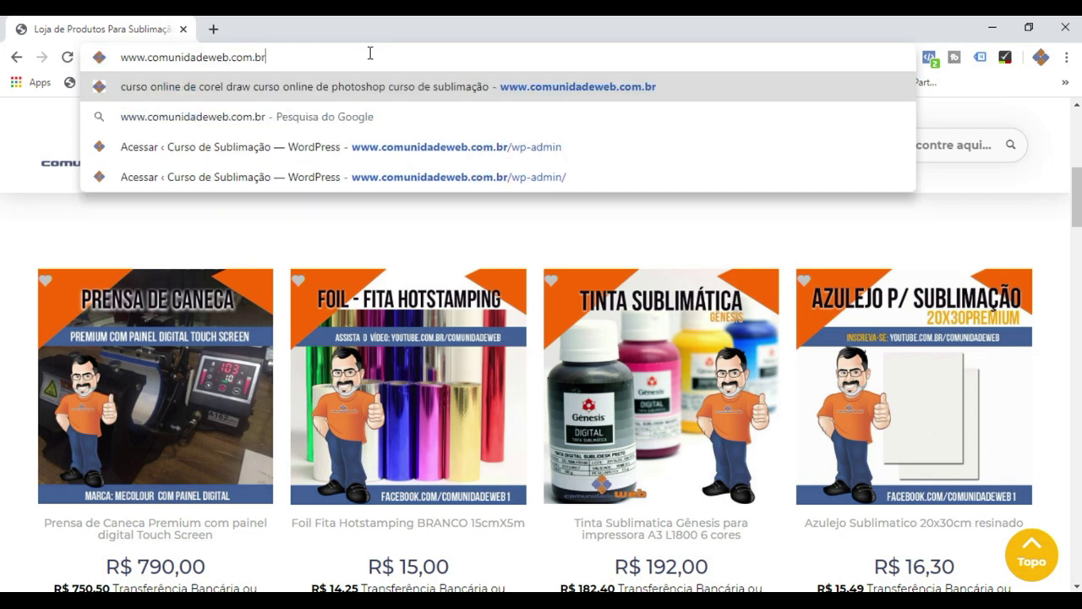
key("Return")
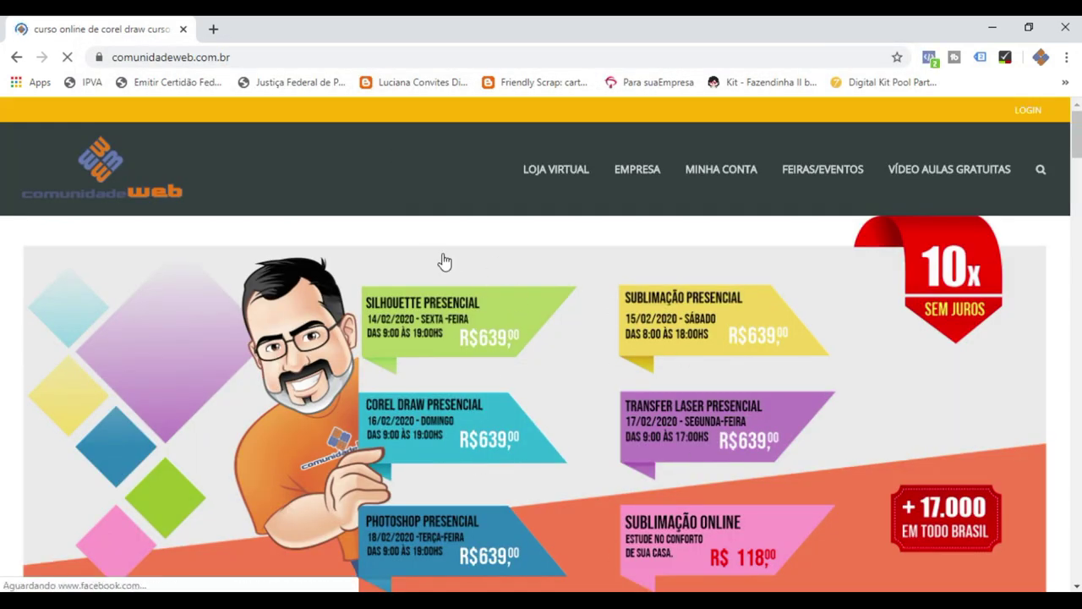
scroll(619, 363, "down", 13)
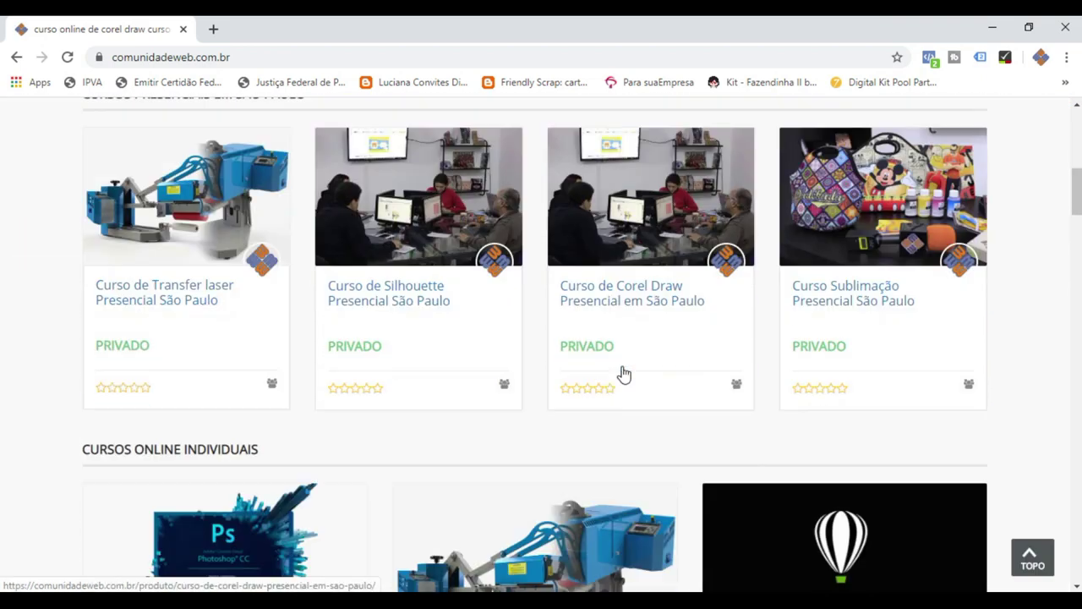
scroll(616, 361, "up", 2)
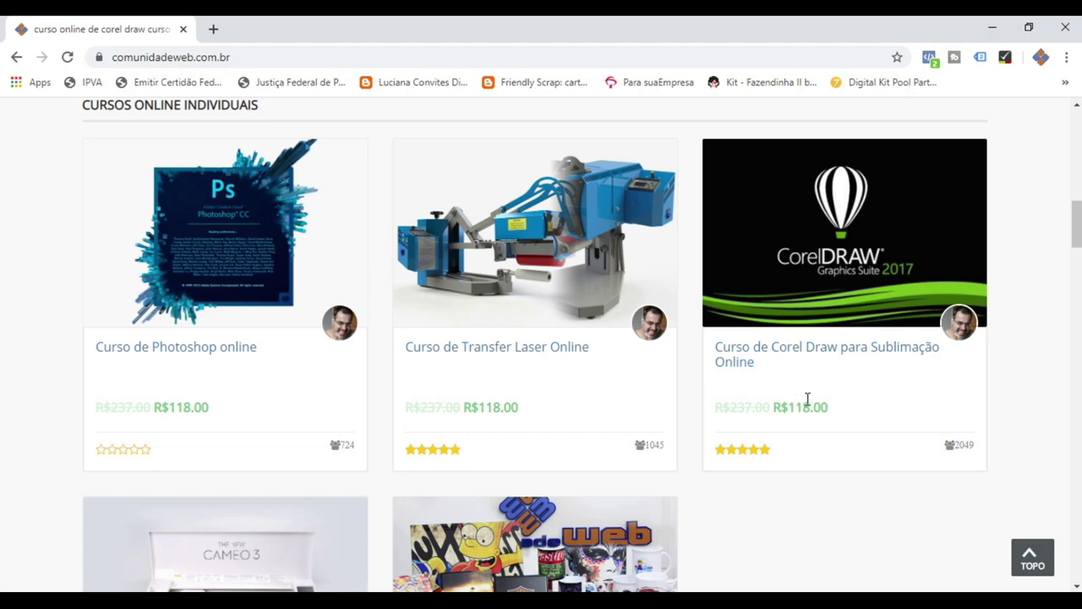
scroll(785, 404, "down", 2)
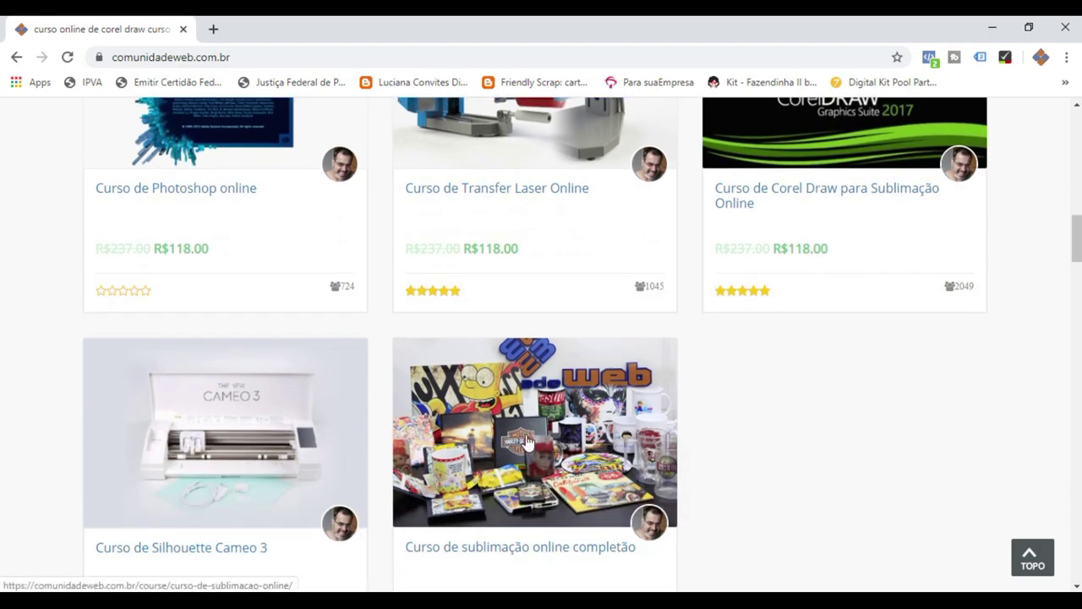